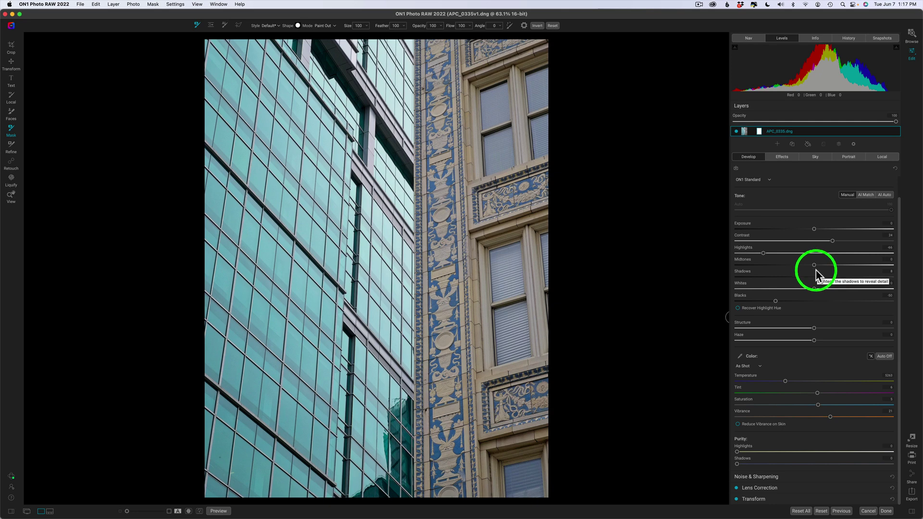
Step: Compare the photo with and without its edits by toggling the preview
{"action": "left_click", "coordinate": [219, 511]}
{"action": "left_click", "coordinate": [219, 511]}
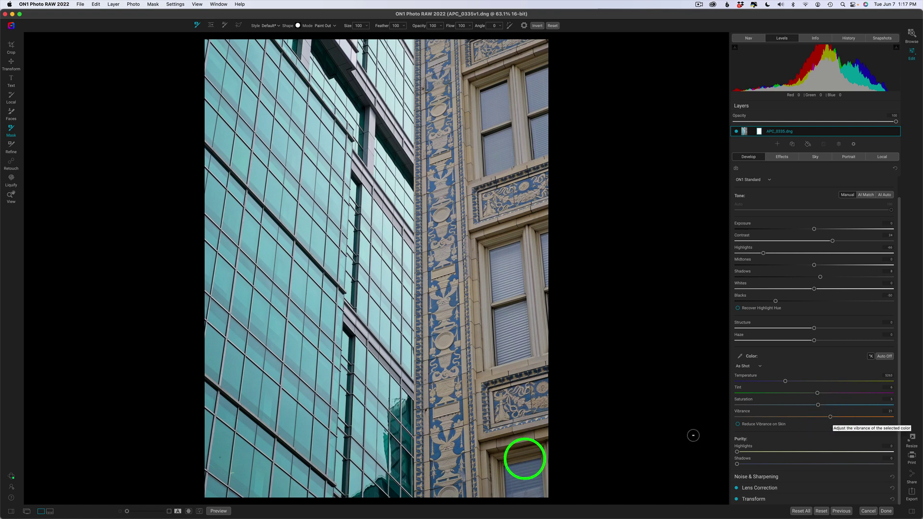
{"action": "left_click", "coordinate": [219, 512]}
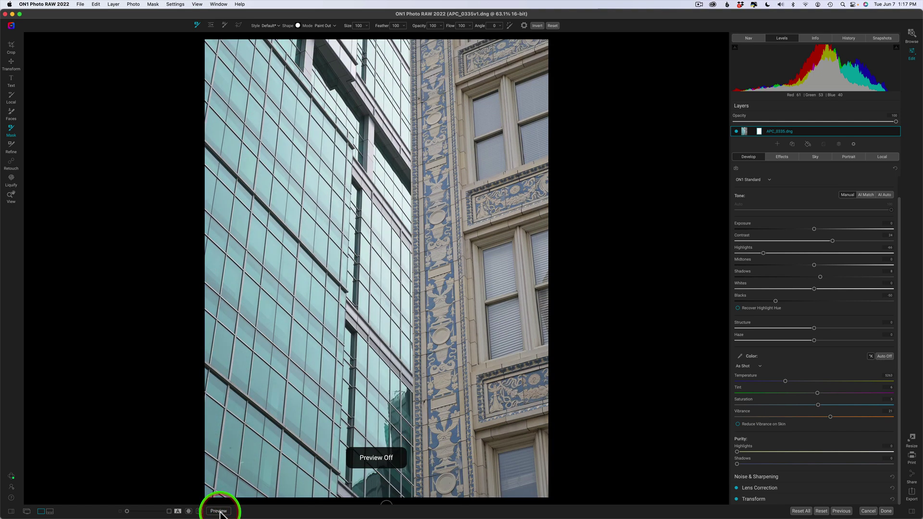
{"action": "left_click", "coordinate": [219, 511]}
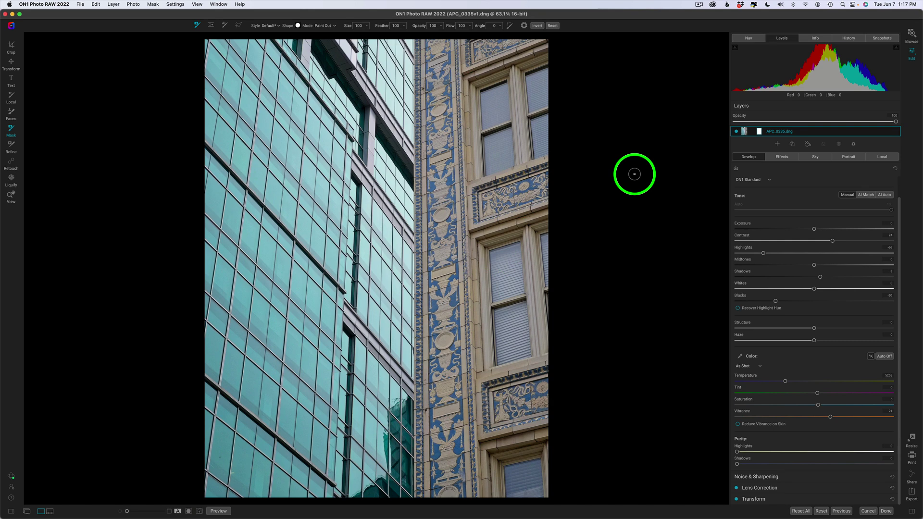
Step: Enable the Color Enhancer effect on the photo and review its orange and aqua color range adjustments
{"action": "left_click", "coordinate": [784, 159]}
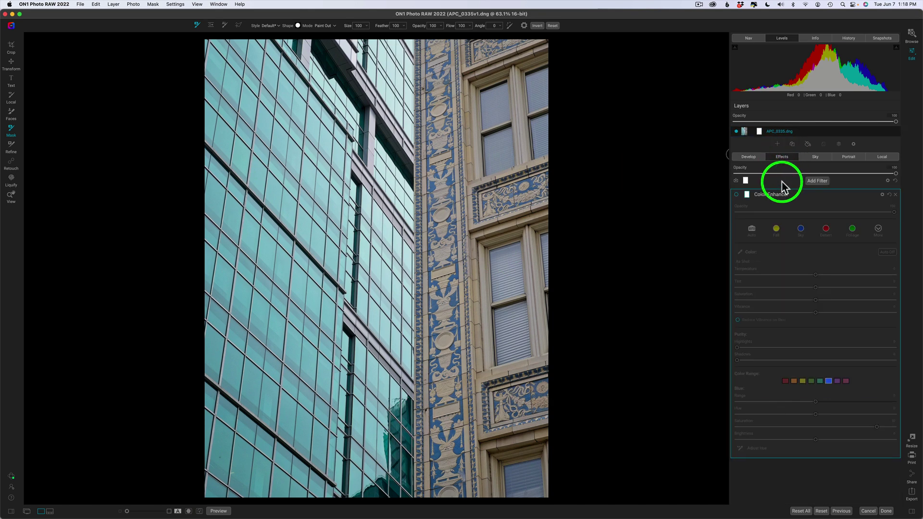
{"action": "left_click", "coordinate": [737, 195]}
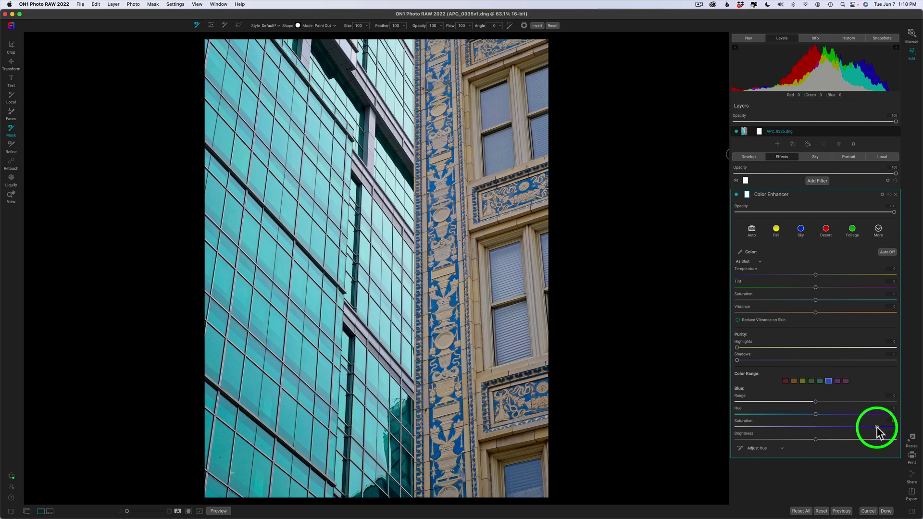
{"action": "left_click", "coordinate": [794, 381]}
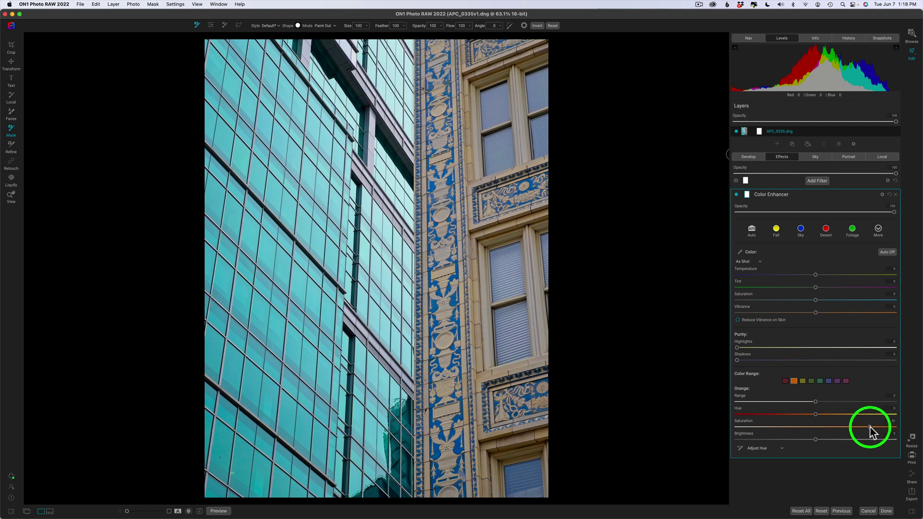
{"action": "left_click", "coordinate": [819, 381]}
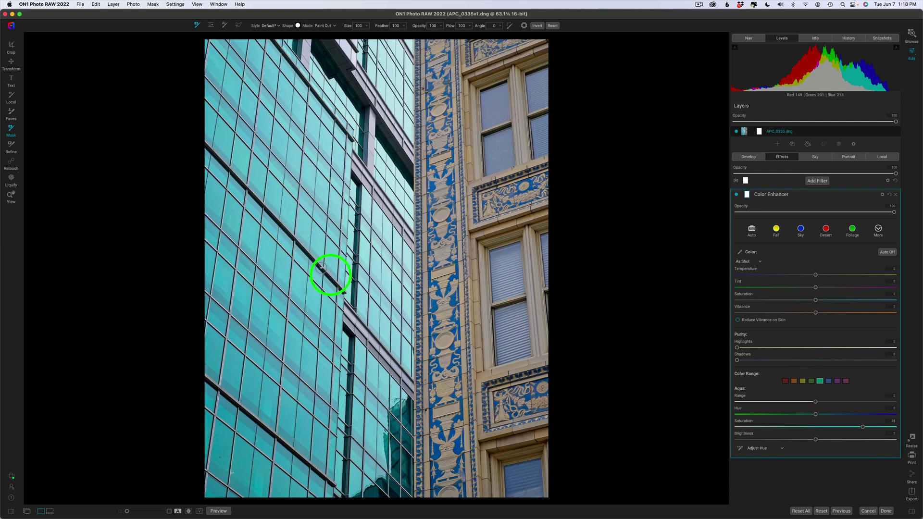
Step: Compare the building photo with the Color Enhancer effect off and on, leaving the effect enabled
{"action": "left_click", "coordinate": [737, 196]}
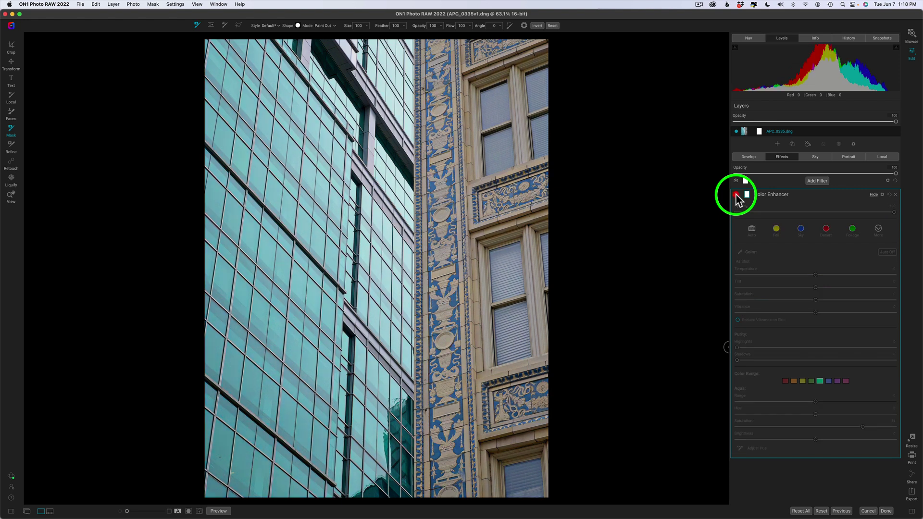
{"action": "left_click", "coordinate": [736, 195]}
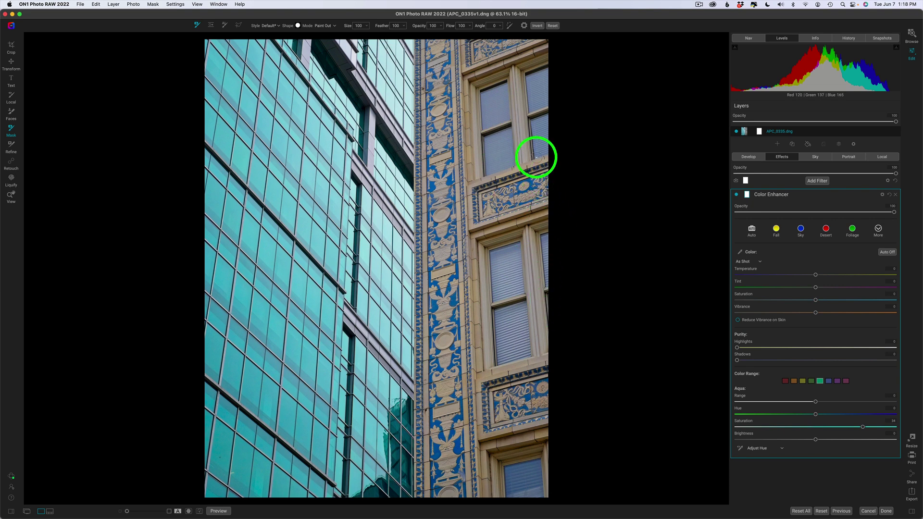
{"action": "left_click", "coordinate": [736, 195]}
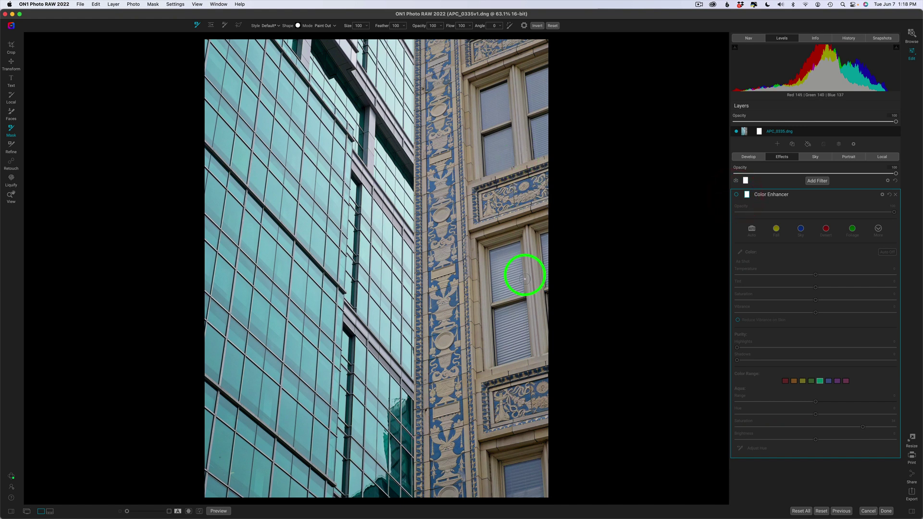
{"action": "left_click", "coordinate": [737, 195]}
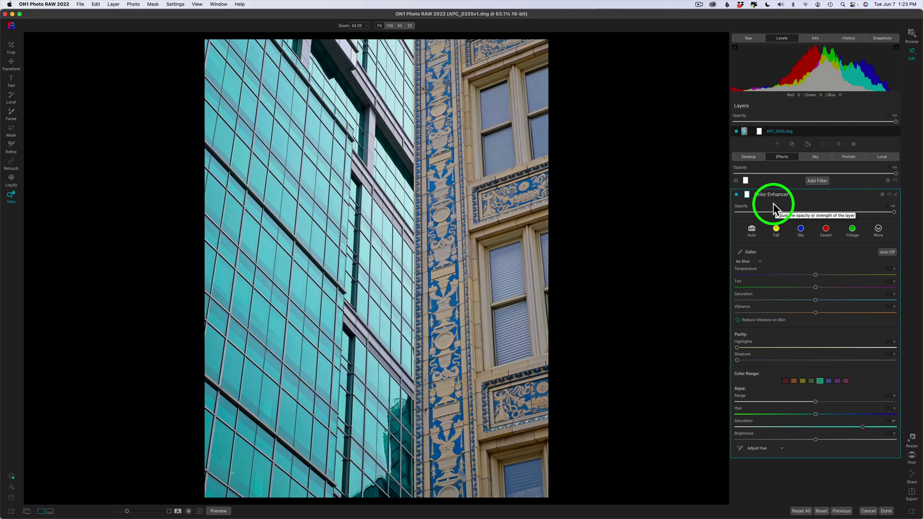
Step: Set up the Line Mask tool for the Color Enhancer mask with Paint Out mode and a feather of 10
{"action": "left_click", "coordinate": [747, 196]}
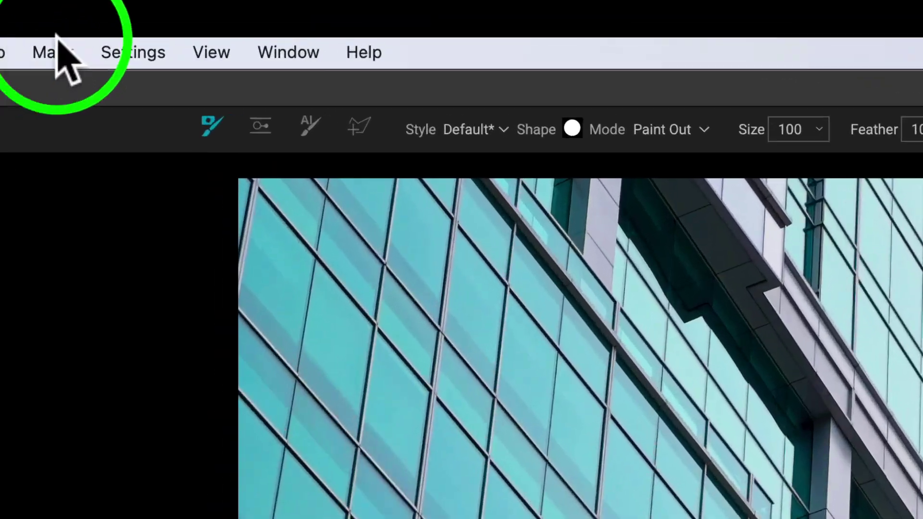
{"action": "left_click", "coordinate": [358, 125]}
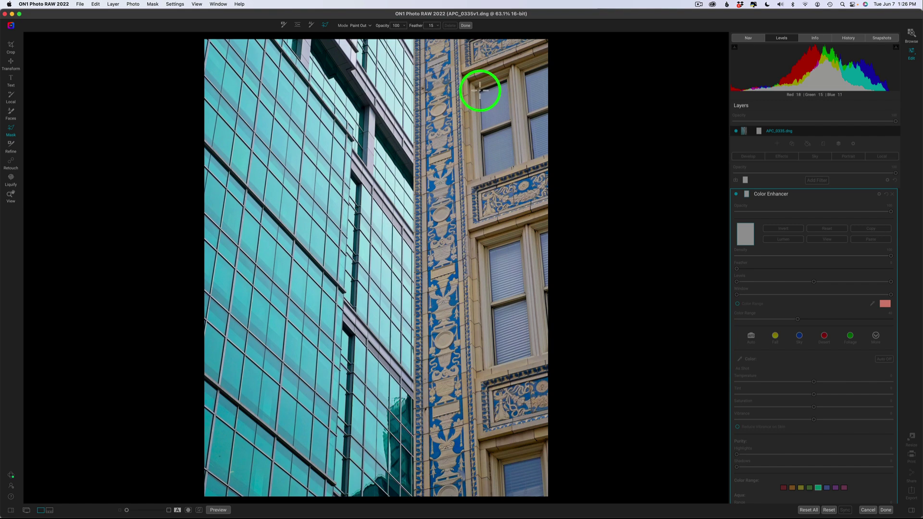
{"action": "scroll", "coordinate": [479, 90], "scroll_direction": "up", "scroll_amount": 5}
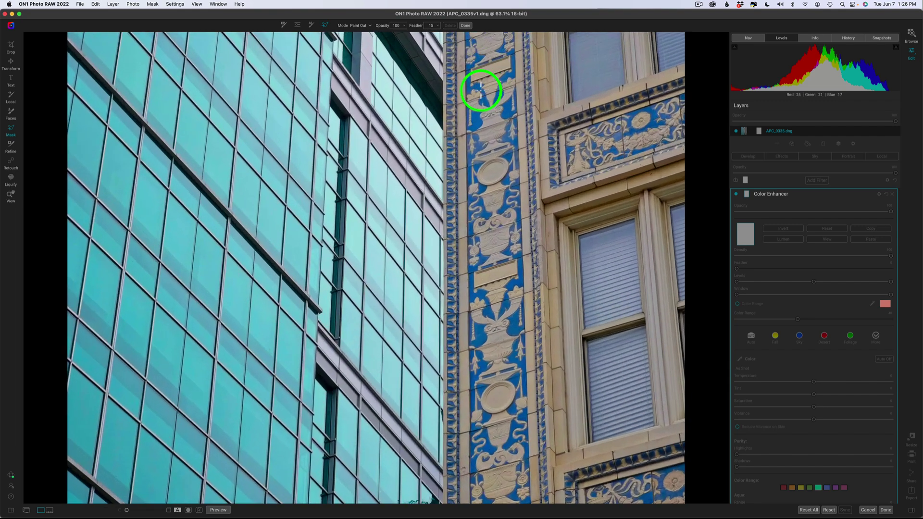
{"action": "scroll", "coordinate": [476, 90], "scroll_direction": "up", "scroll_amount": 5}
{"action": "scroll", "coordinate": [480, 90], "scroll_direction": "up", "scroll_amount": 2}
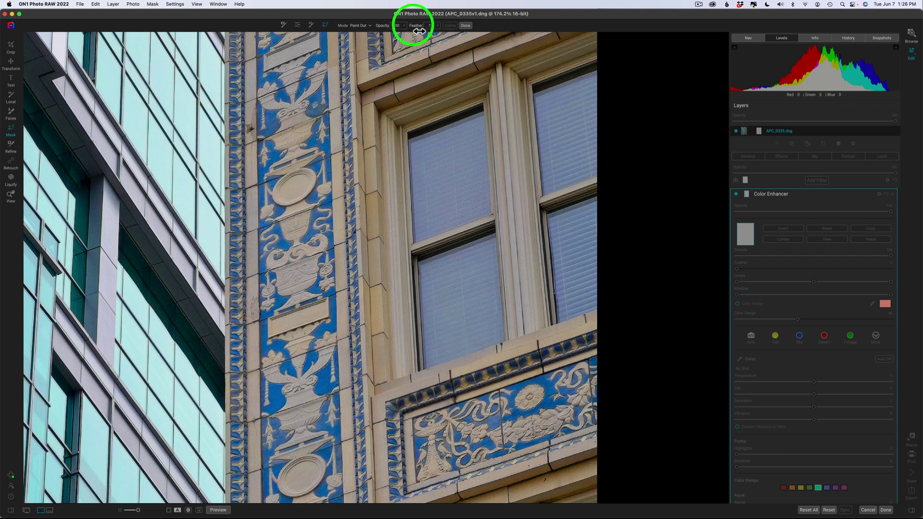
{"action": "left_click_drag", "start_coordinate": [419, 31], "coordinate": [421, 29]}
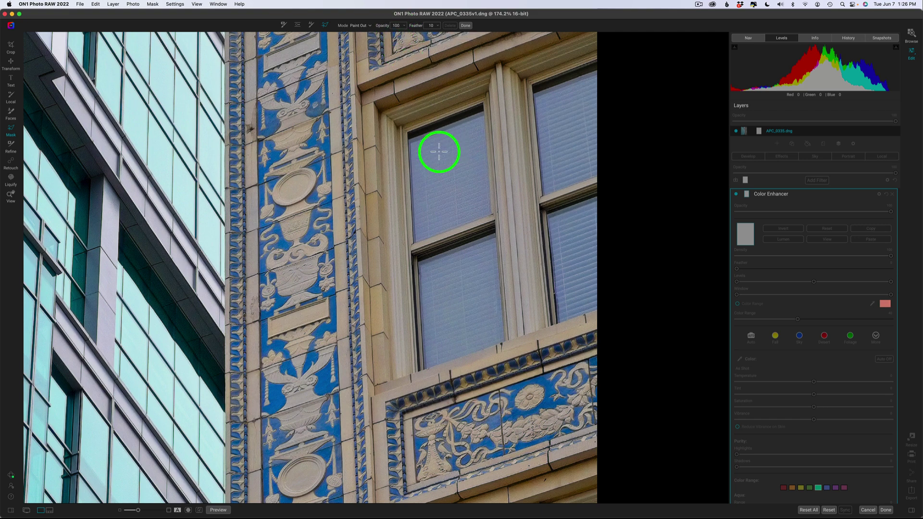
{"action": "left_click", "coordinate": [370, 25]}
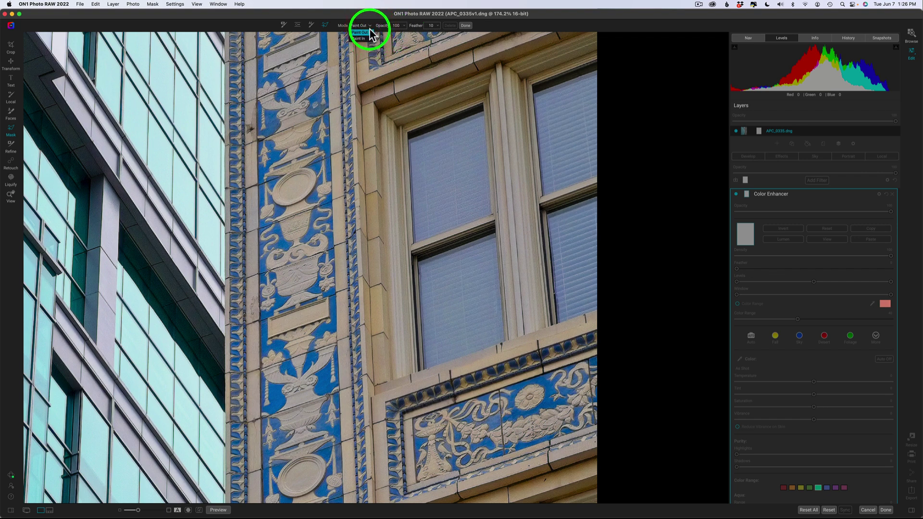
{"action": "left_click", "coordinate": [369, 32]}
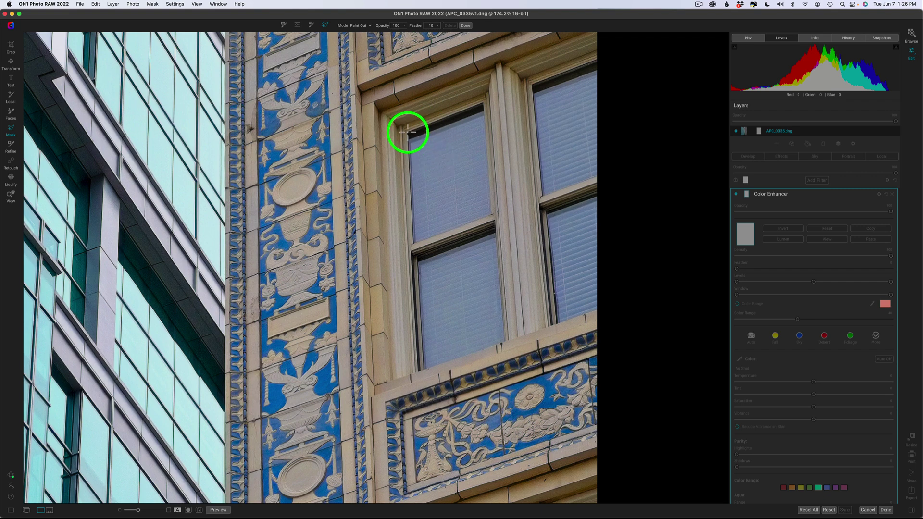
Step: Outline the left window's upper pane to paint the Color Enhancer effect out of it, and check the mask in black and white
{"action": "mouse_move", "coordinate": [407, 133]}
{"action": "left_mouse_down"}
{"action": "mouse_move", "coordinate": [414, 244]}
{"action": "mouse_move", "coordinate": [504, 215]}
{"action": "mouse_move", "coordinate": [533, 183]}
{"action": "mouse_move", "coordinate": [431, 144]}
{"action": "mouse_move", "coordinate": [490, 140]}
{"action": "left_mouse_up"}
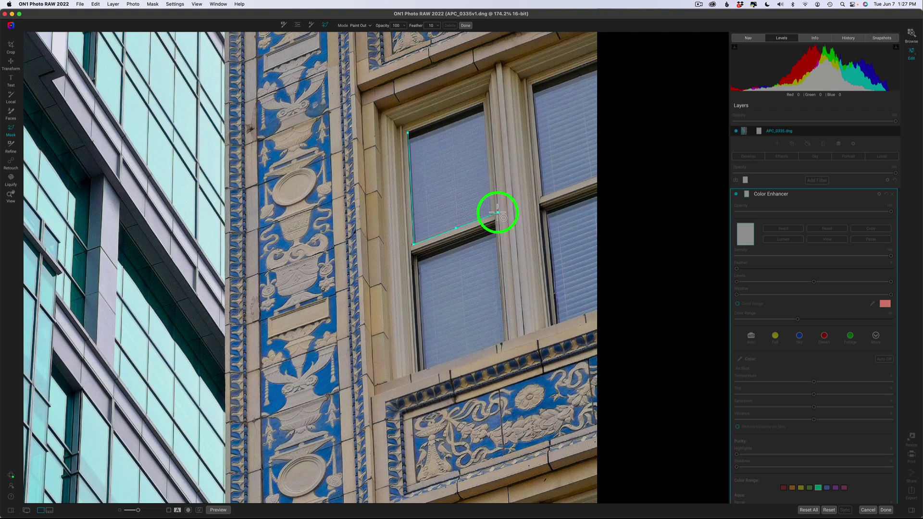
{"action": "left_click_drag", "start_coordinate": [498, 212], "coordinate": [492, 213]}
{"action": "left_click_drag", "start_coordinate": [486, 129], "coordinate": [483, 102]}
{"action": "left_click_drag", "start_coordinate": [411, 129], "coordinate": [408, 132]}
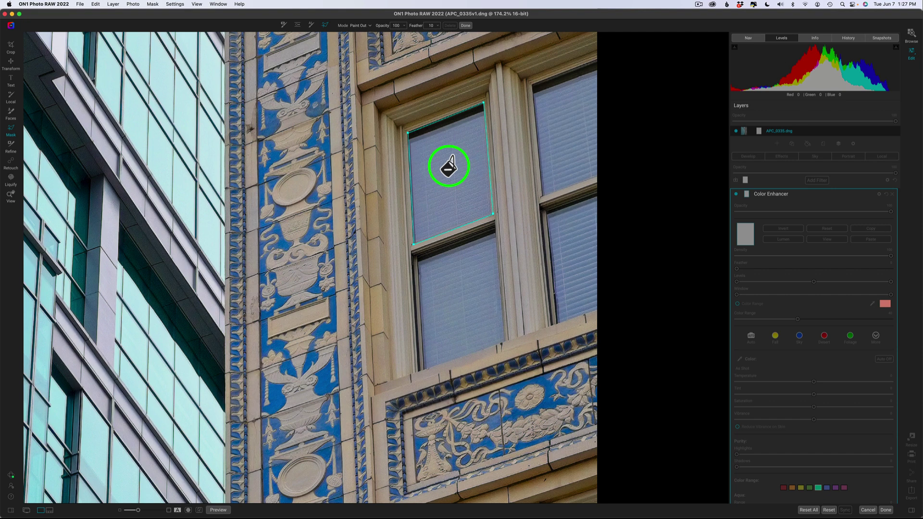
{"action": "left_click", "coordinate": [449, 167]}
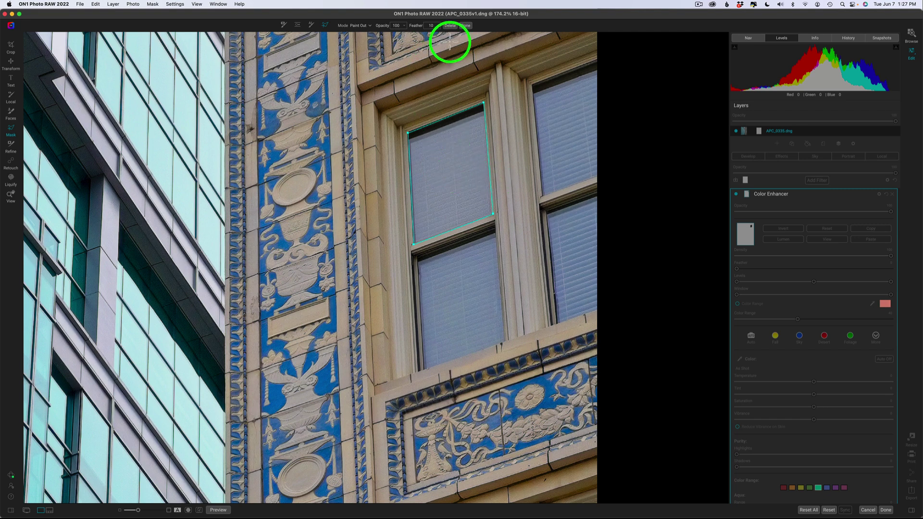
{"action": "left_click", "coordinate": [466, 25]}
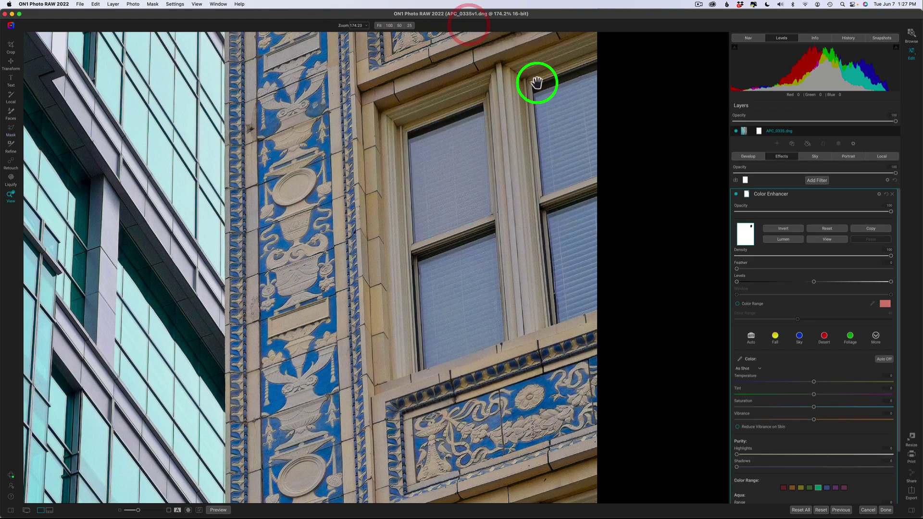
{"action": "left_click", "coordinate": [827, 239]}
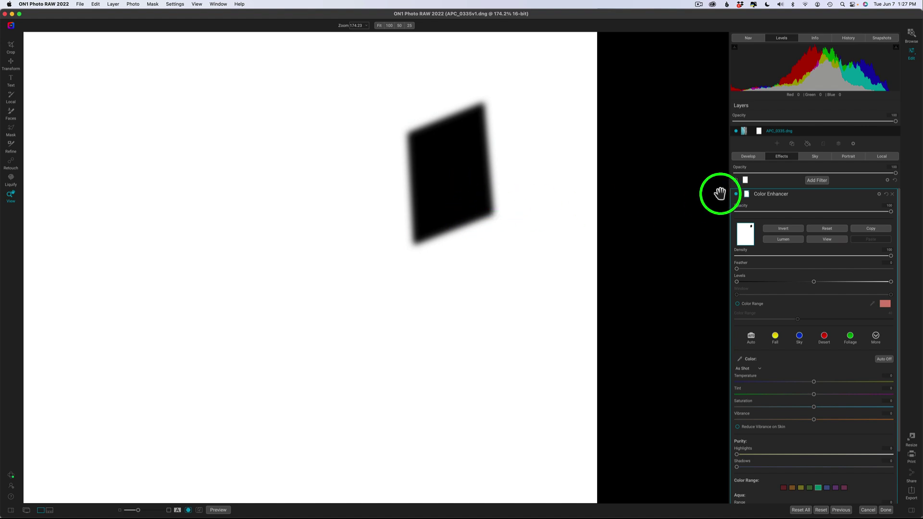
{"action": "left_click", "coordinate": [828, 240]}
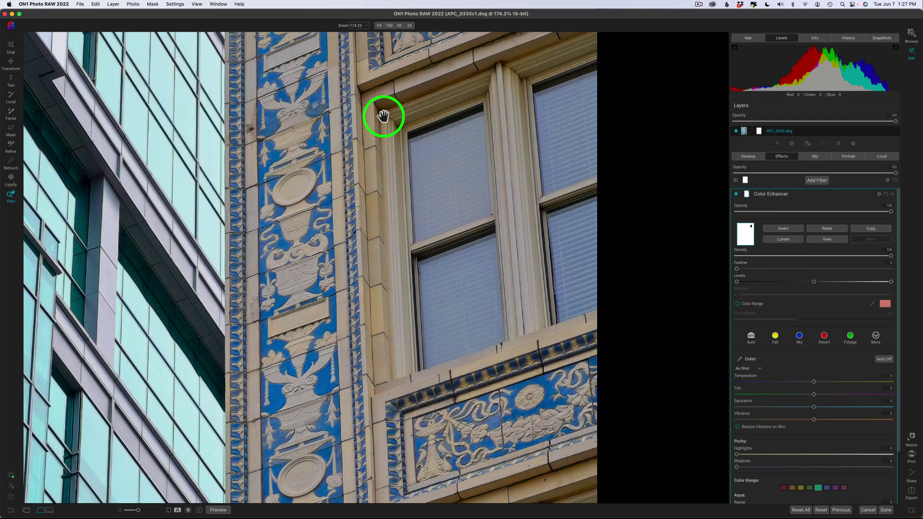
Step: Reselect the left upper pane's mask outline and fine-tune its corner and side points to fit the glass edges
{"action": "left_click", "coordinate": [14, 126]}
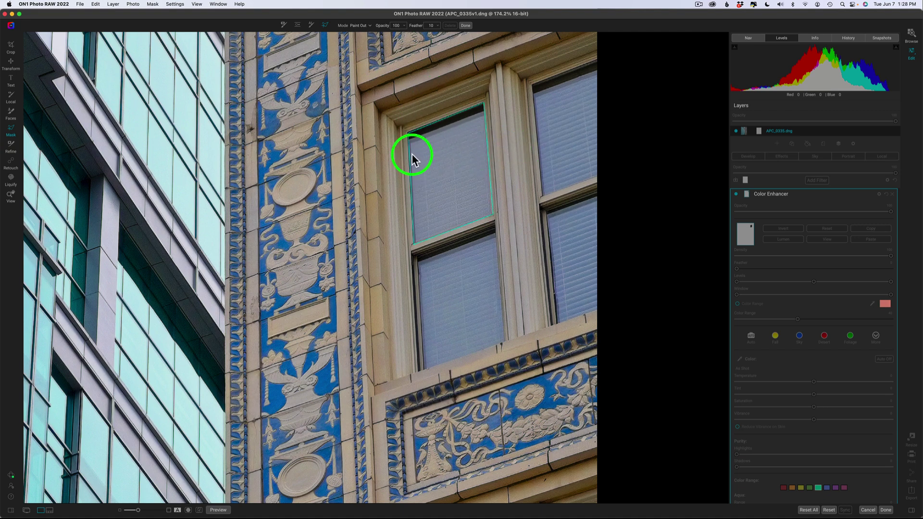
{"action": "left_click", "coordinate": [419, 129]}
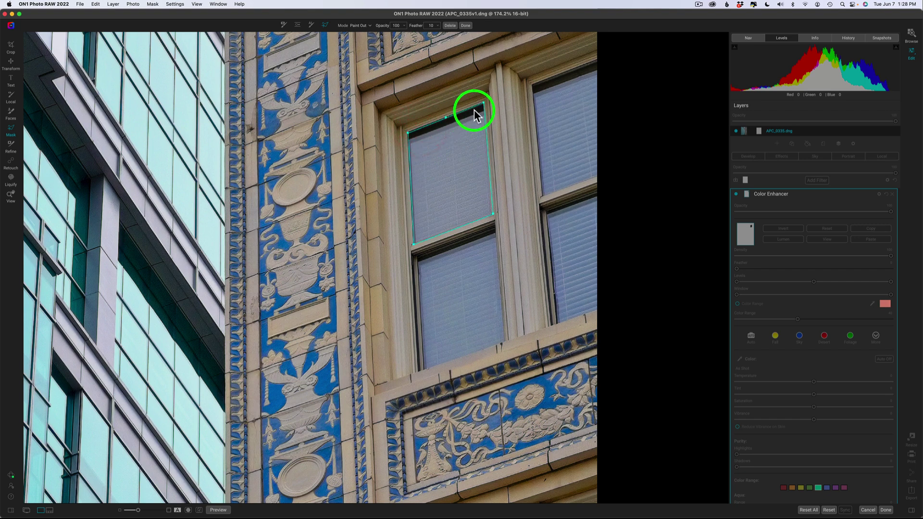
{"action": "left_click_drag", "start_coordinate": [483, 102], "coordinate": [483, 97]}
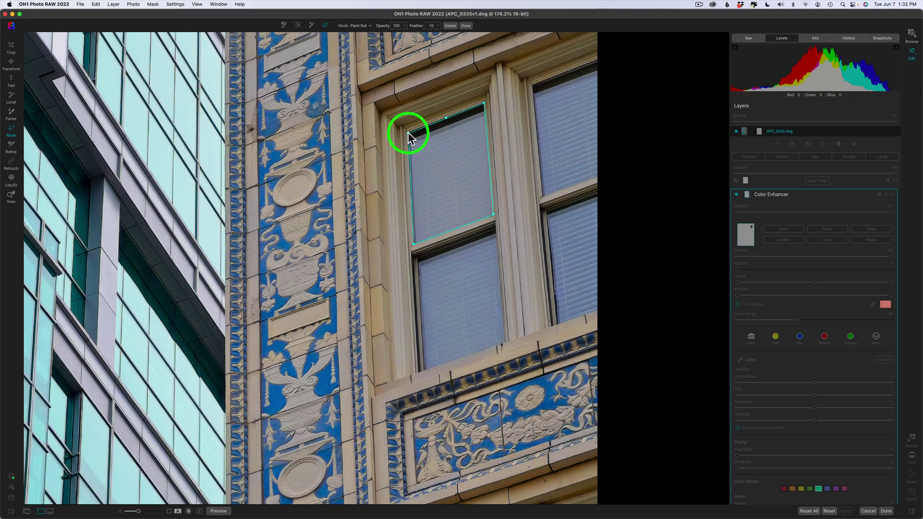
{"action": "left_click_drag", "start_coordinate": [409, 133], "coordinate": [407, 131]}
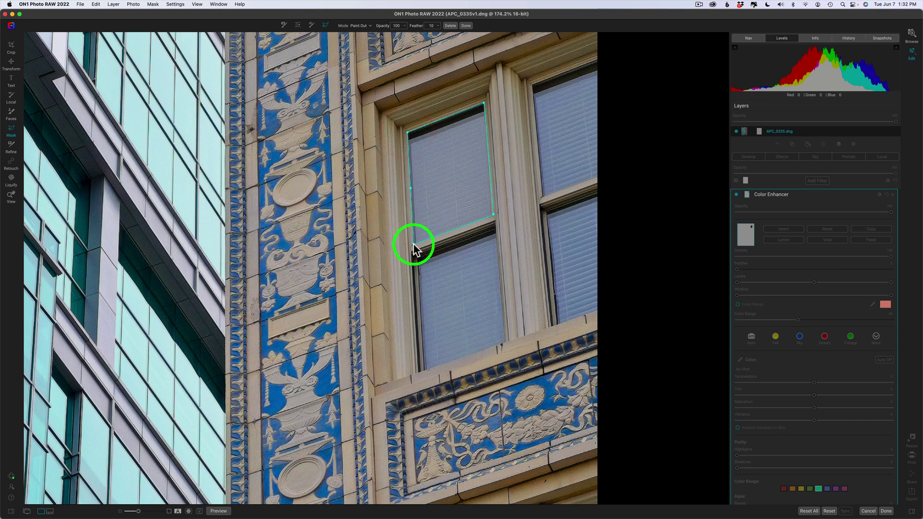
{"action": "left_click_drag", "start_coordinate": [413, 244], "coordinate": [412, 244]}
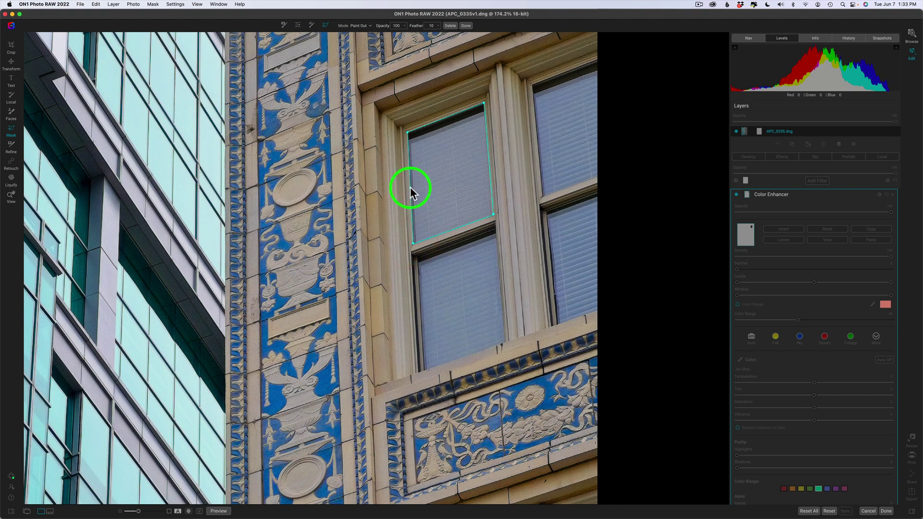
{"action": "mouse_move", "coordinate": [406, 188]}
{"action": "left_mouse_down"}
{"action": "mouse_move", "coordinate": [385, 189]}
{"action": "mouse_move", "coordinate": [436, 188]}
{"action": "mouse_move", "coordinate": [410, 187]}
{"action": "left_mouse_up"}
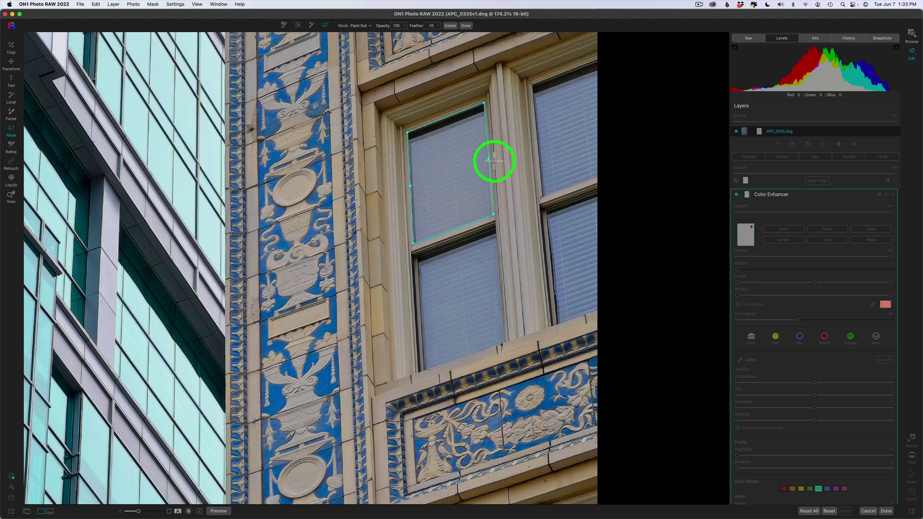
{"action": "mouse_move", "coordinate": [489, 178]}
{"action": "left_mouse_down"}
{"action": "mouse_move", "coordinate": [499, 157]}
{"action": "mouse_move", "coordinate": [489, 161]}
{"action": "left_mouse_up"}
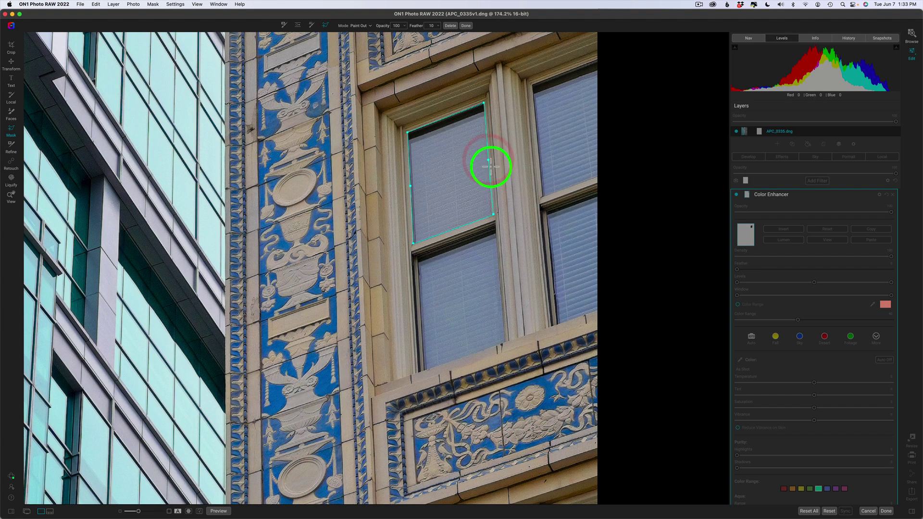
Step: Outline the right window's upper pane with the Line Mask, extending past the photo edge, to paint the Color Enhancer effect out of it
{"action": "left_click", "coordinate": [532, 85]}
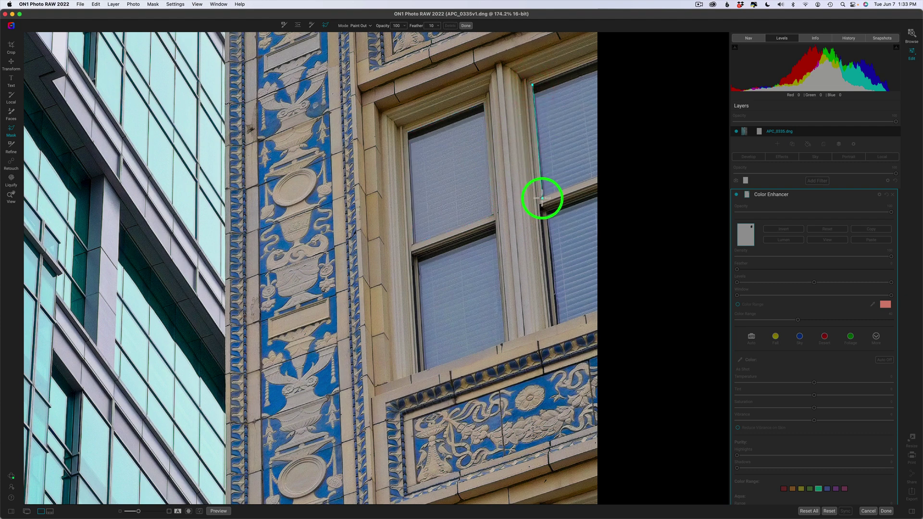
{"action": "left_click", "coordinate": [542, 198]}
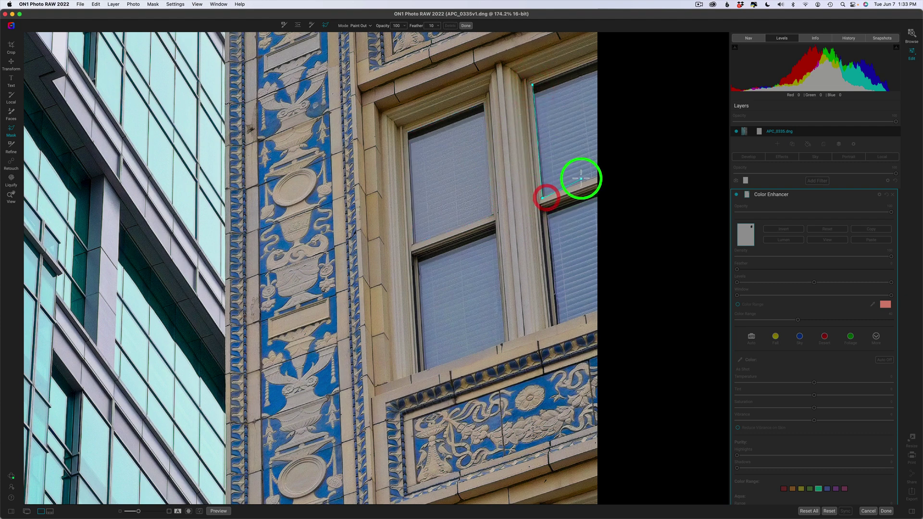
{"action": "left_click", "coordinate": [605, 173]}
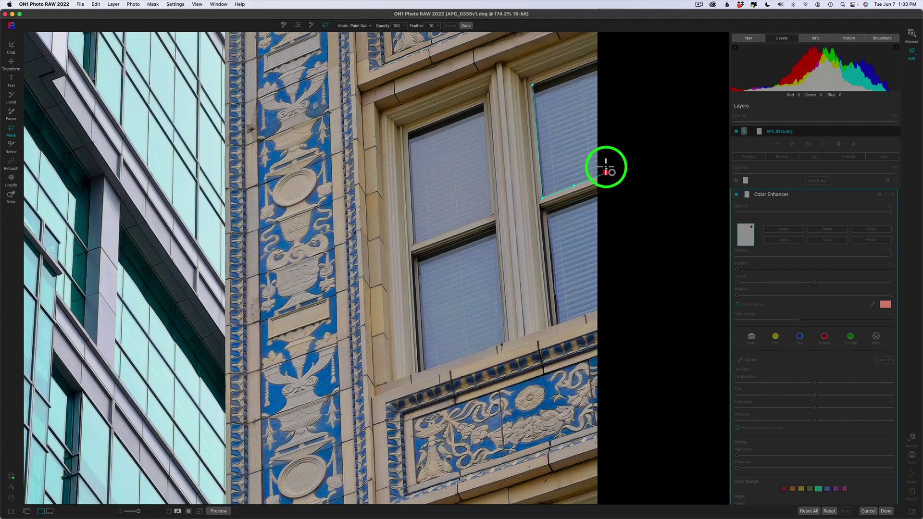
{"action": "left_click", "coordinate": [601, 58]}
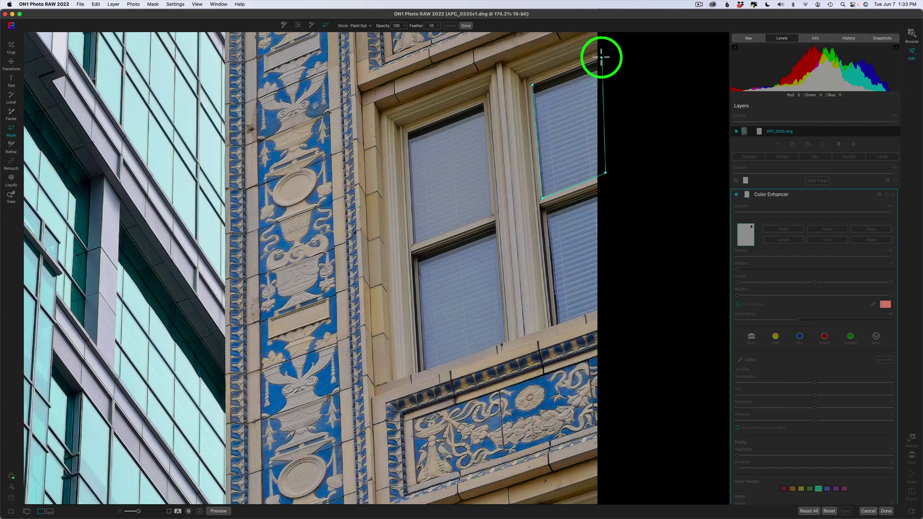
{"action": "left_click", "coordinate": [533, 84]}
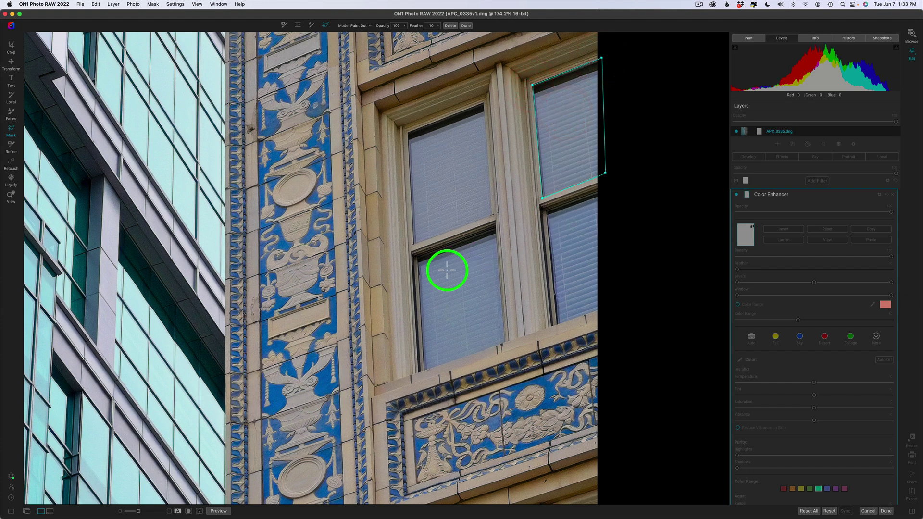
Step: Outline the left window's lower pane with a closed four-corner line mask to remove the Color Enhancer effect from the glass
{"action": "left_click", "coordinate": [418, 257]}
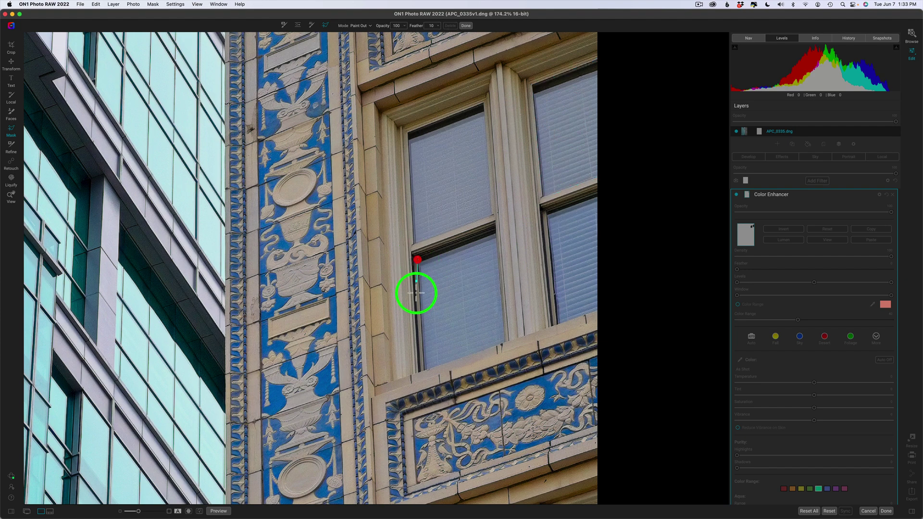
{"action": "left_click", "coordinate": [424, 370]}
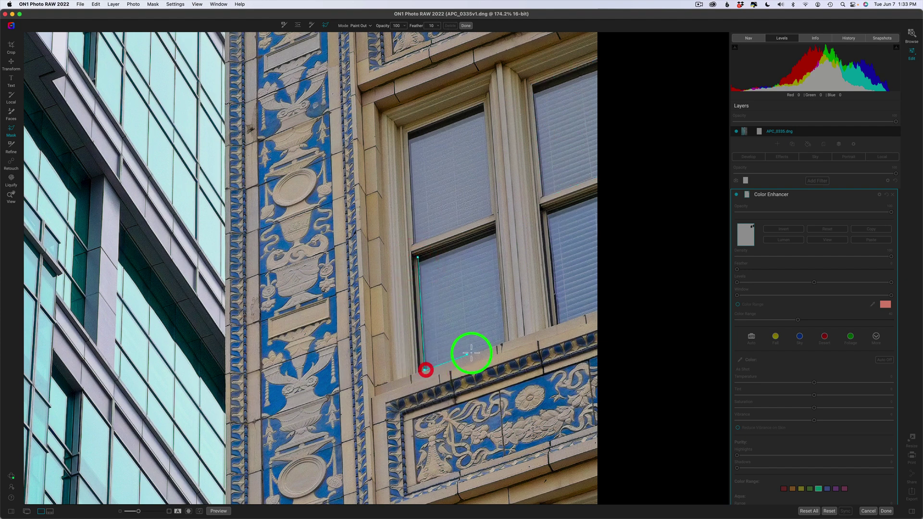
{"action": "left_click", "coordinate": [505, 343]}
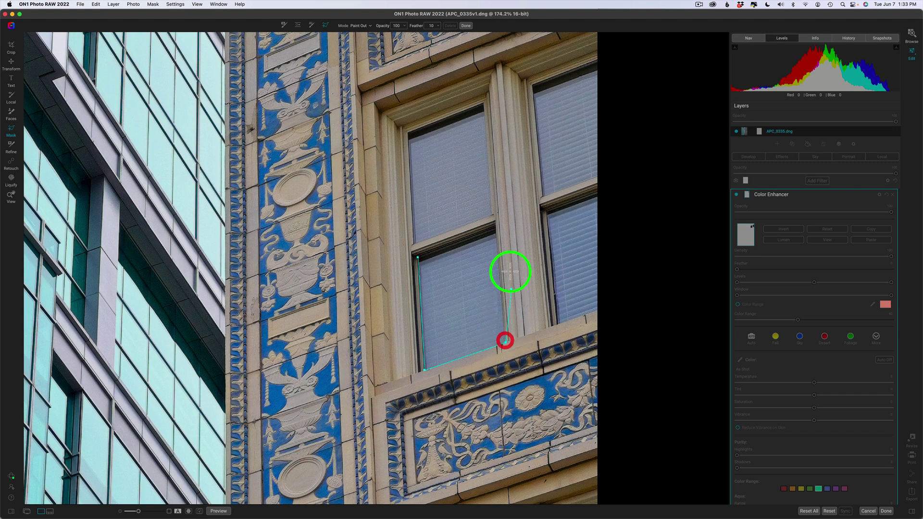
{"action": "left_click", "coordinate": [497, 230]}
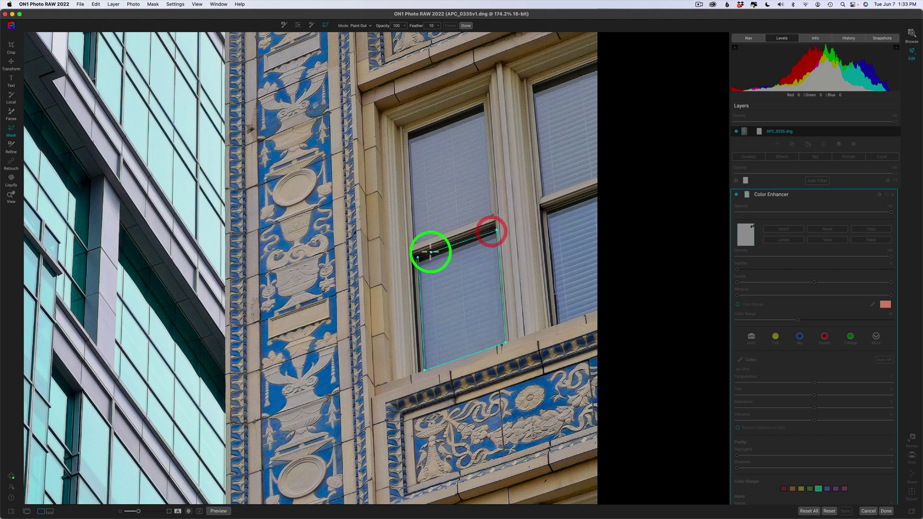
{"action": "left_click", "coordinate": [418, 258]}
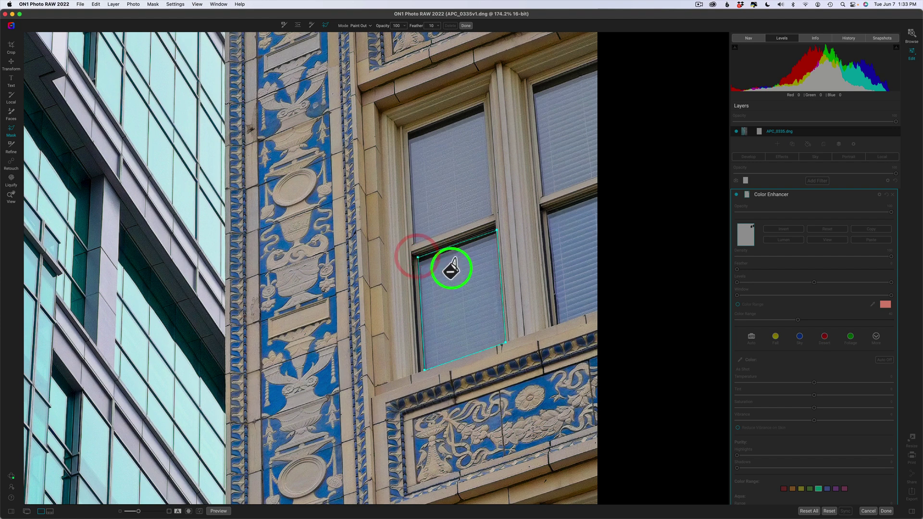
Step: Mask out the right window's lower pane by outlining its glass up to the edge of the photo
{"action": "left_click", "coordinate": [547, 215]}
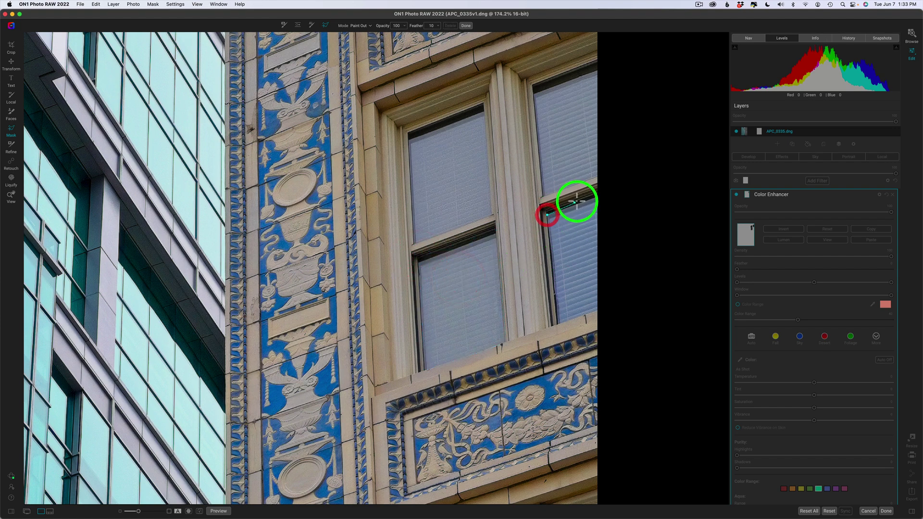
{"action": "left_click", "coordinate": [601, 195]}
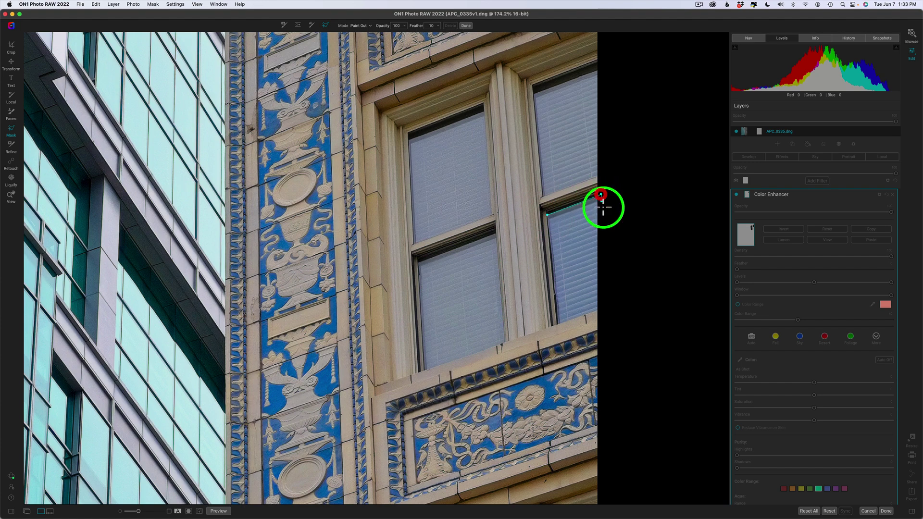
{"action": "left_click", "coordinate": [598, 311]}
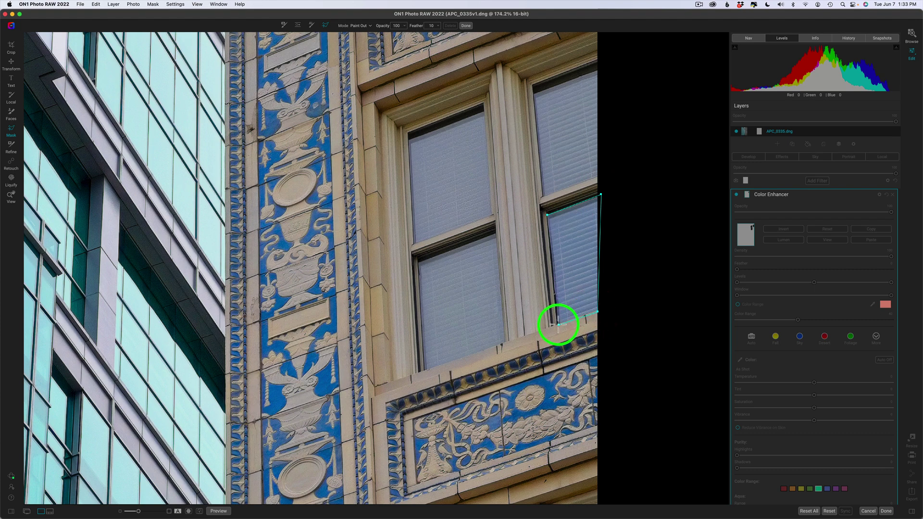
{"action": "left_click", "coordinate": [558, 324]}
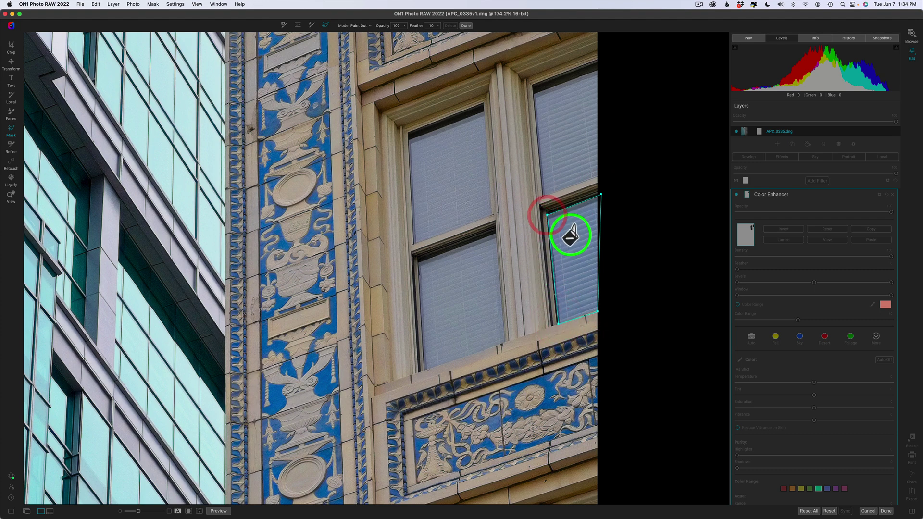
Step: Outline the upper pane of the left window on the next floor down to paint the Color Enhancer effect out of it
{"action": "scroll", "coordinate": [504, 328], "scroll_direction": "down", "scroll_amount": 15}
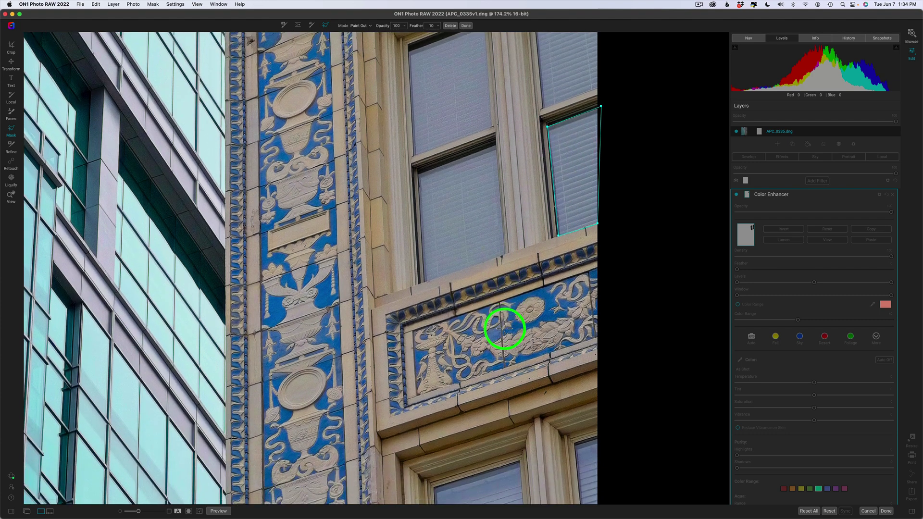
{"action": "scroll", "coordinate": [485, 294], "scroll_direction": "down", "scroll_amount": 1}
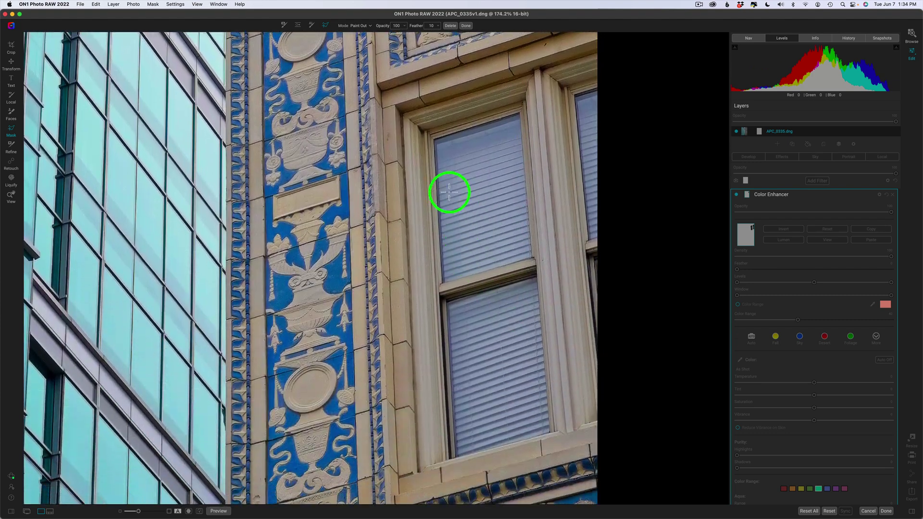
{"action": "left_click", "coordinate": [434, 139]}
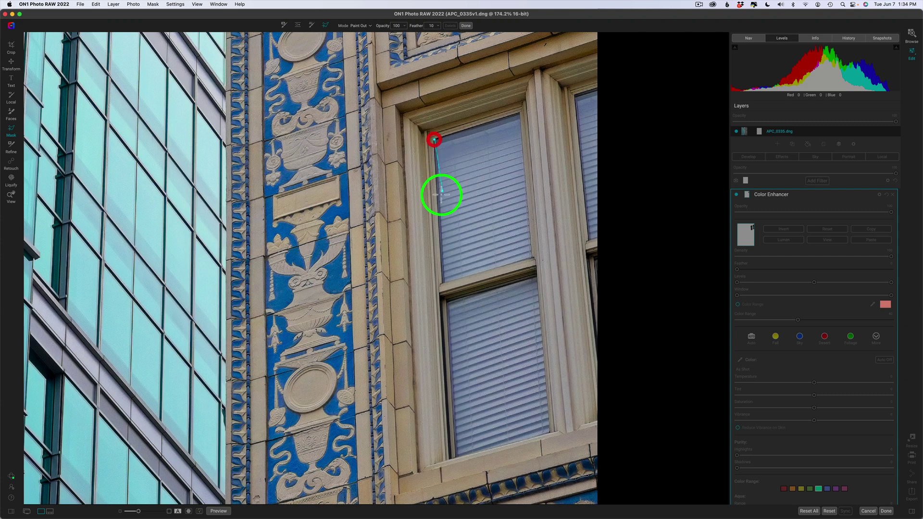
{"action": "left_click", "coordinate": [443, 283]}
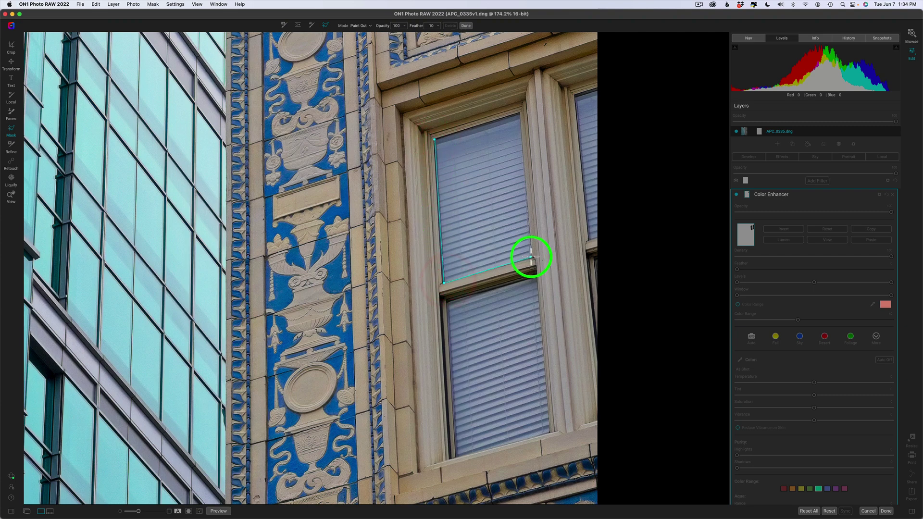
{"action": "left_click", "coordinate": [533, 256]}
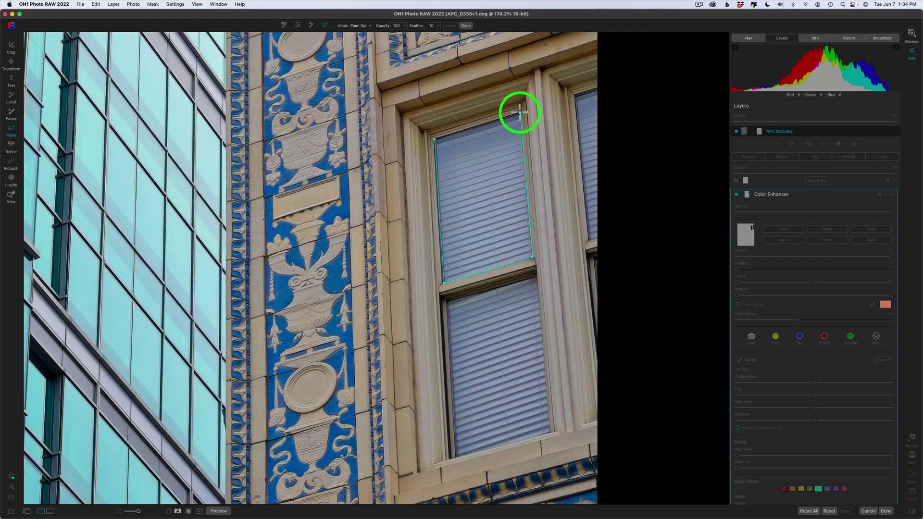
{"action": "left_click", "coordinate": [518, 111]}
{"action": "left_click", "coordinate": [435, 139]}
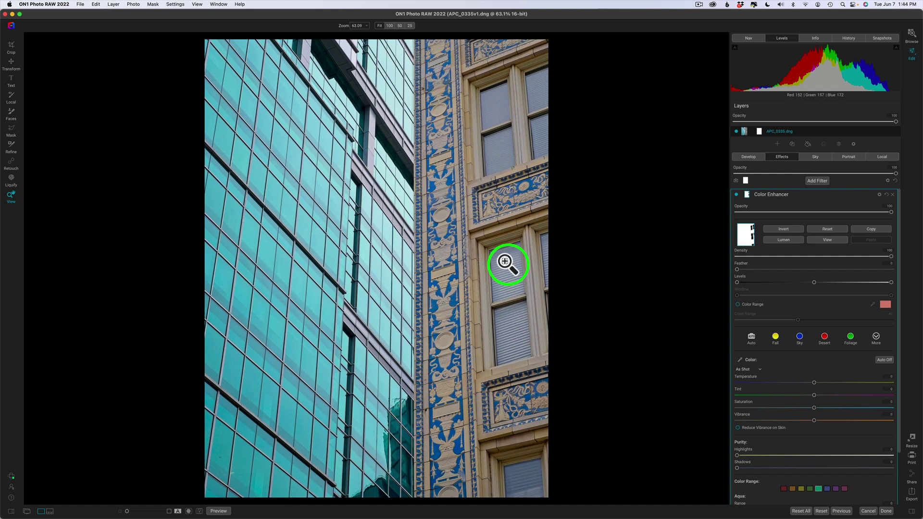
Step: Check the window masks in black and white, and compare the photo with the Color Enhancer effect off and on
{"action": "left_click", "coordinate": [828, 240]}
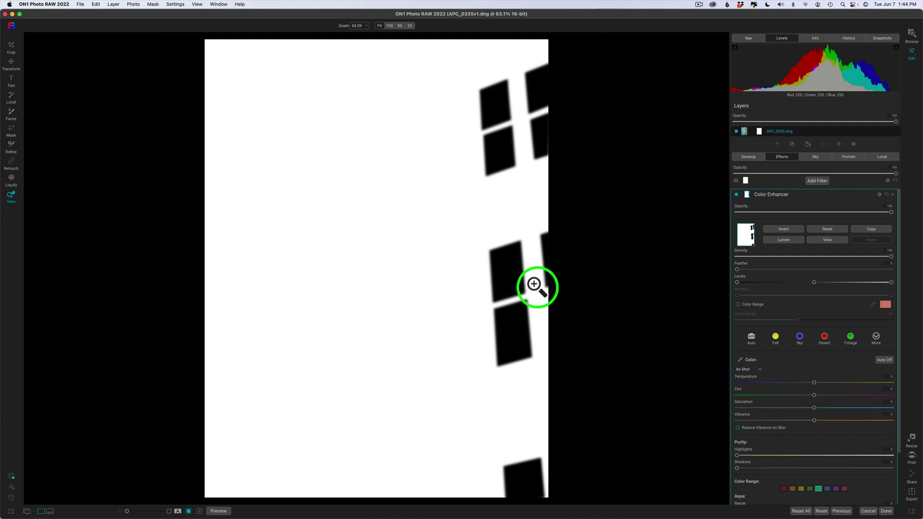
{"action": "left_click", "coordinate": [828, 240]}
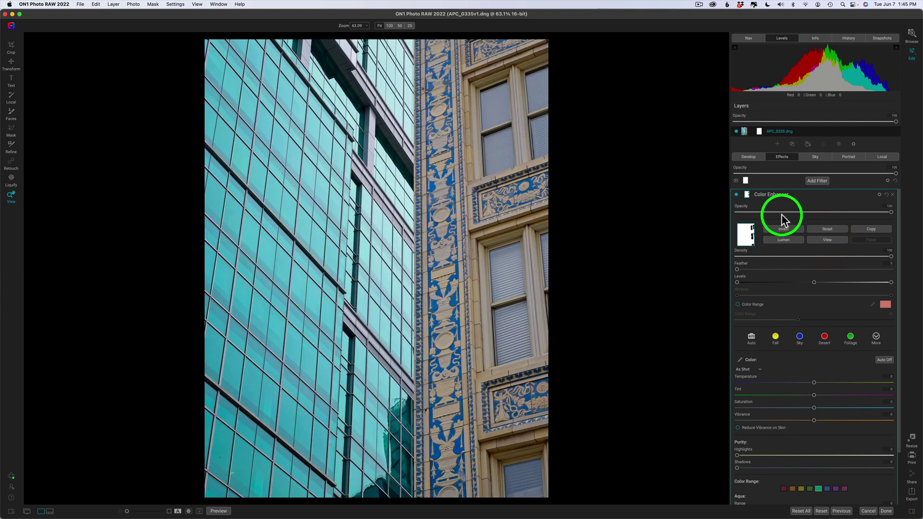
{"action": "left_click", "coordinate": [736, 195]}
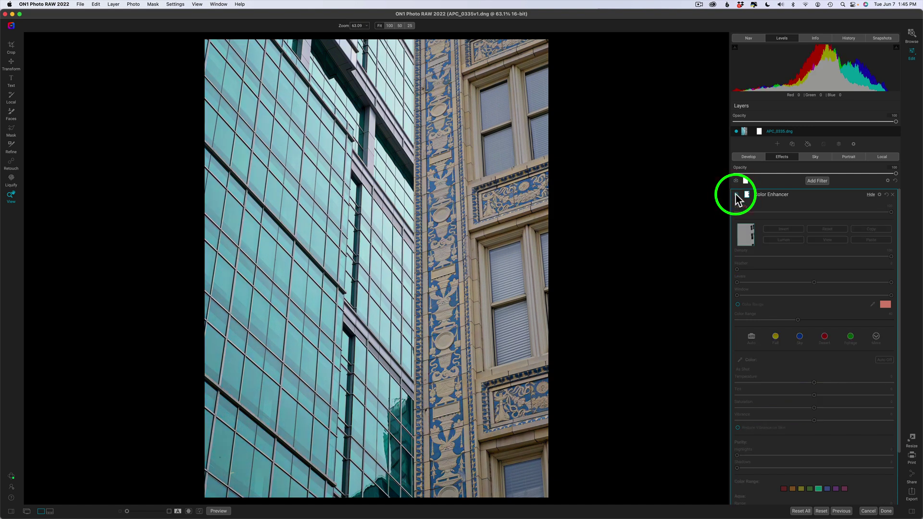
{"action": "left_click", "coordinate": [737, 195]}
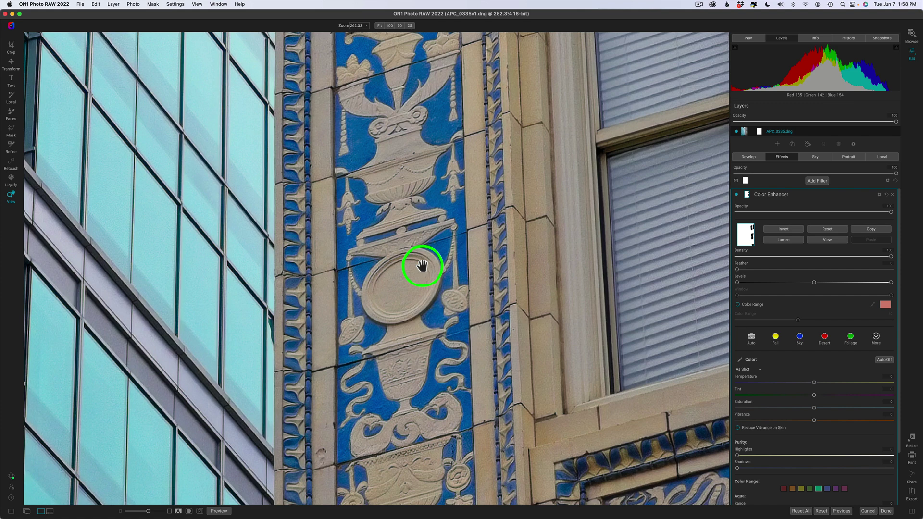
Step: Trace the rim of the oval medallion on the blue ornamental column with the Line Mask tool, bending the segments into curves
{"action": "left_click", "coordinate": [12, 132]}
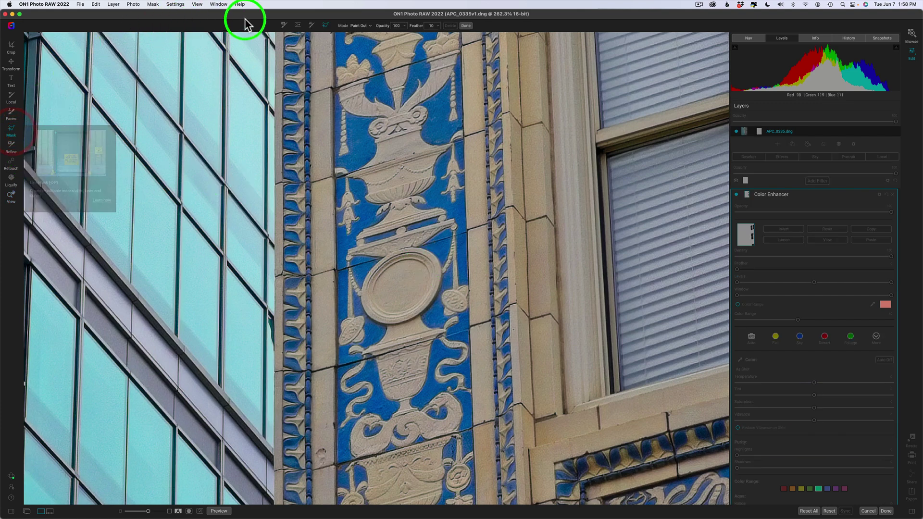
{"action": "left_click", "coordinate": [325, 27]}
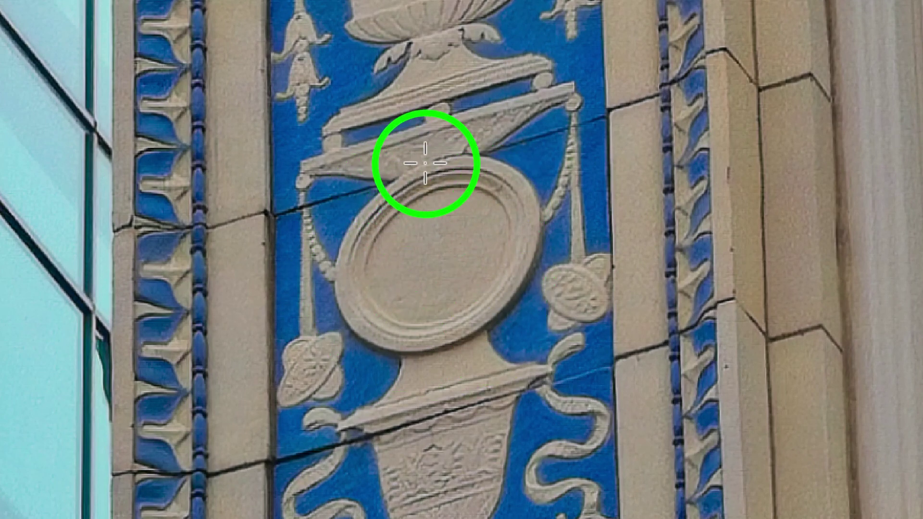
{"action": "left_click", "coordinate": [424, 163]}
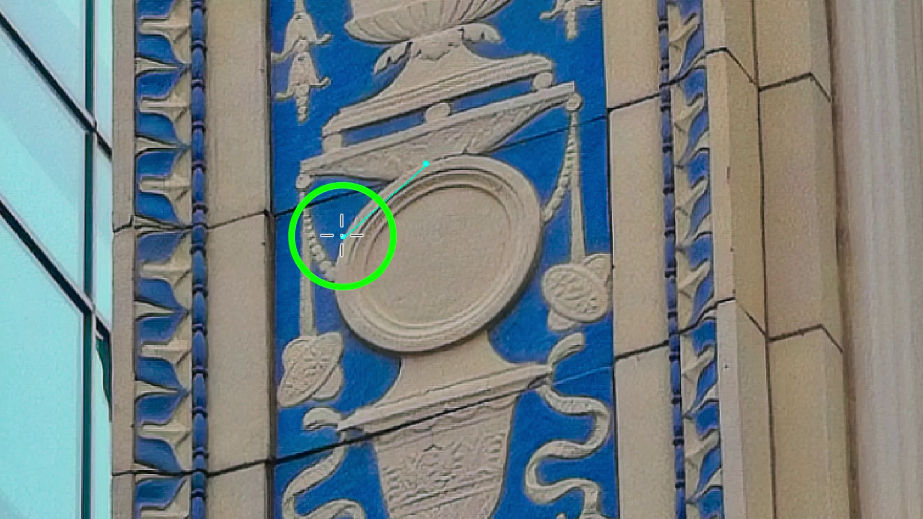
{"action": "left_click", "coordinate": [343, 236]}
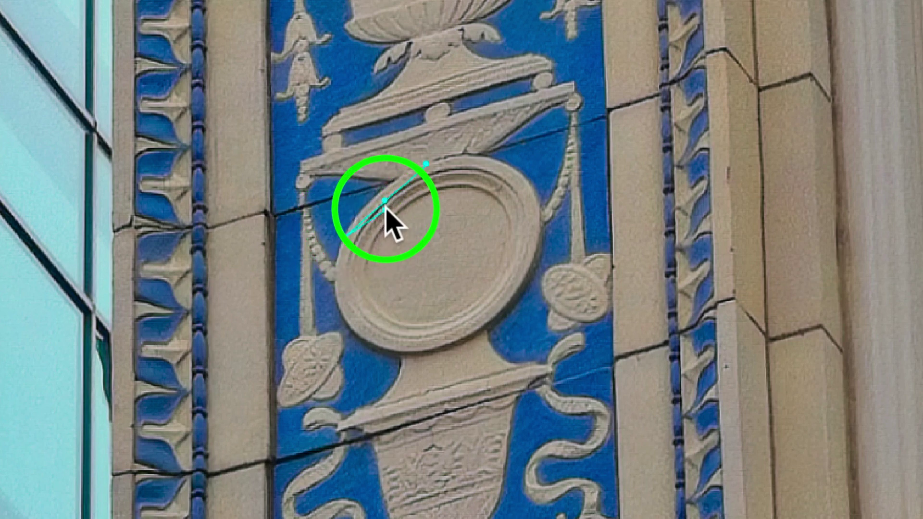
{"action": "left_click_drag", "start_coordinate": [384, 198], "coordinate": [379, 194]}
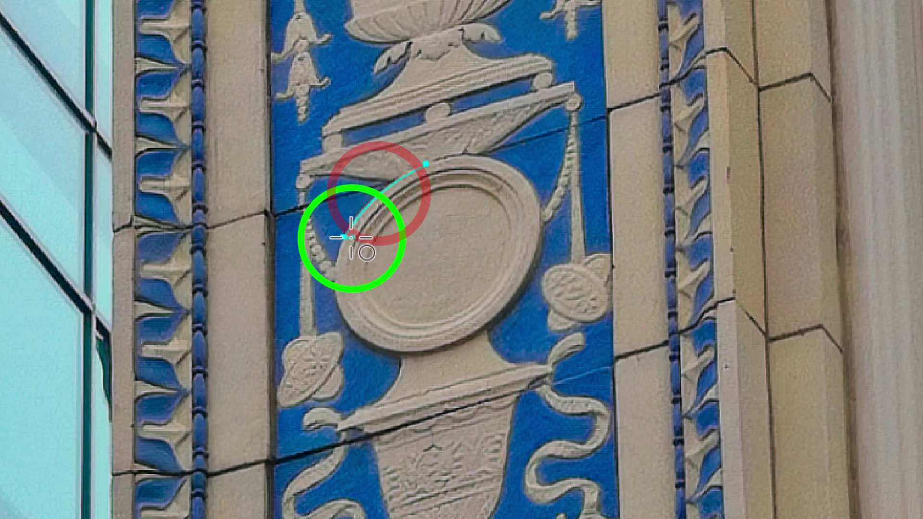
{"action": "left_click_drag", "start_coordinate": [343, 319], "coordinate": [346, 321]}
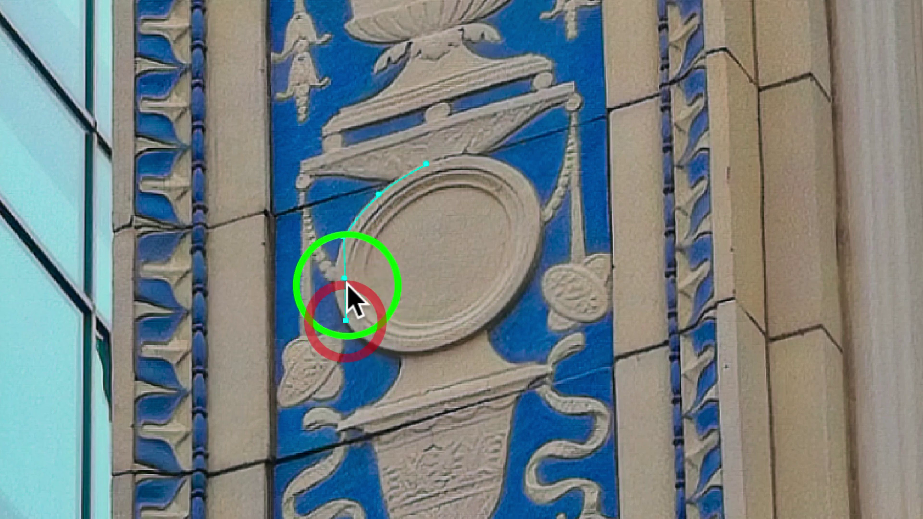
{"action": "left_click_drag", "start_coordinate": [340, 277], "coordinate": [334, 284]}
{"action": "left_click", "coordinate": [389, 364]}
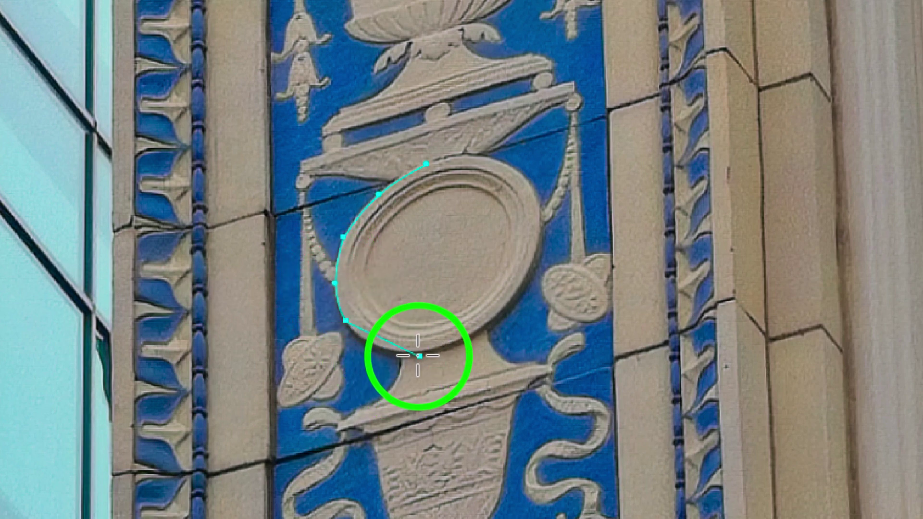
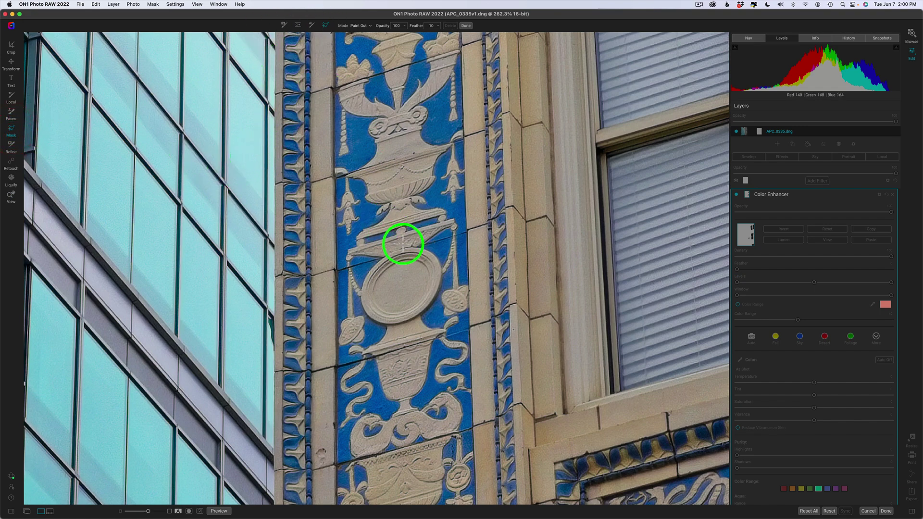
Step: Select the oval medallion's mask outline, delete it, and finish masking
{"action": "left_click", "coordinate": [406, 249]}
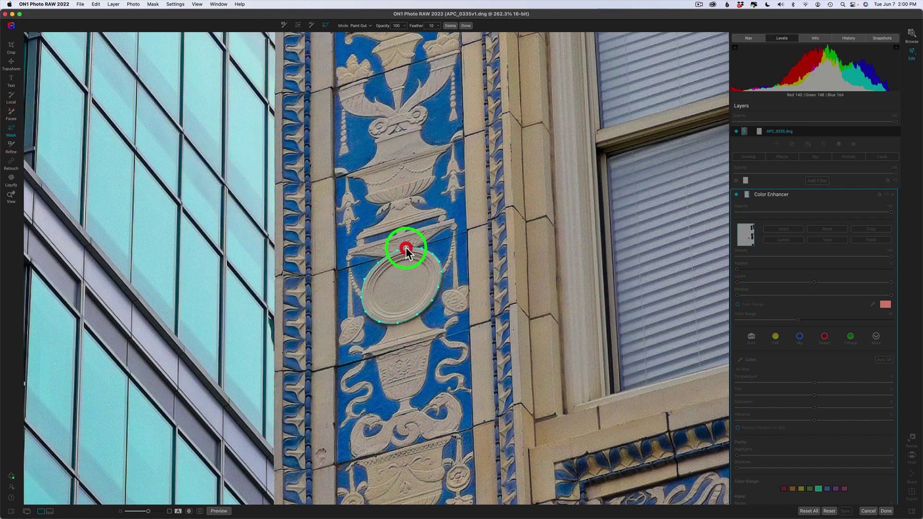
{"action": "key", "text": "Delete"}
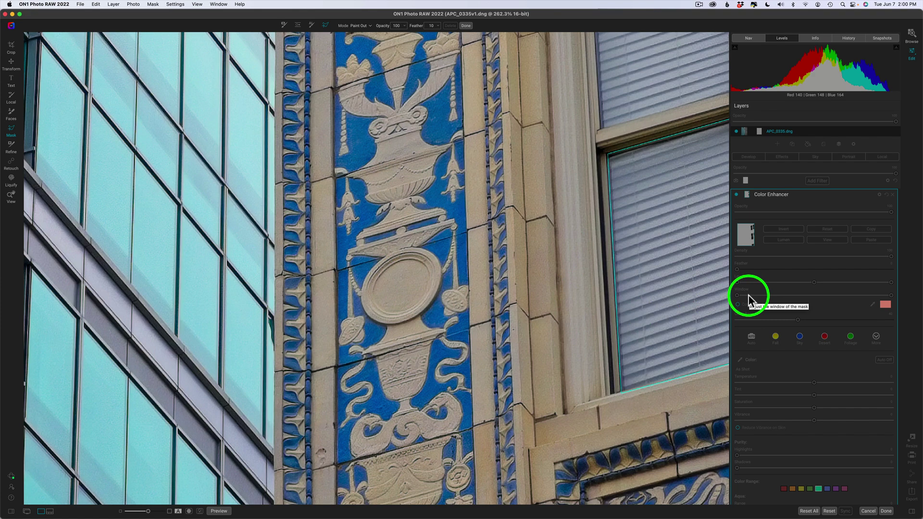
{"action": "left_click", "coordinate": [466, 26]}
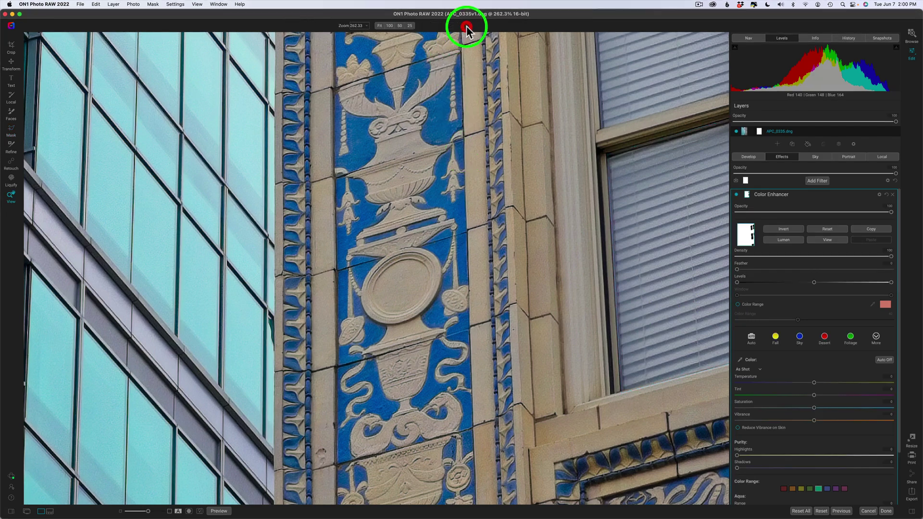
Step: Fit the whole photo in view, list the local adjustments, and enable DeHaze Left Building, comparing the photo with it off and on
{"action": "left_click", "coordinate": [378, 24]}
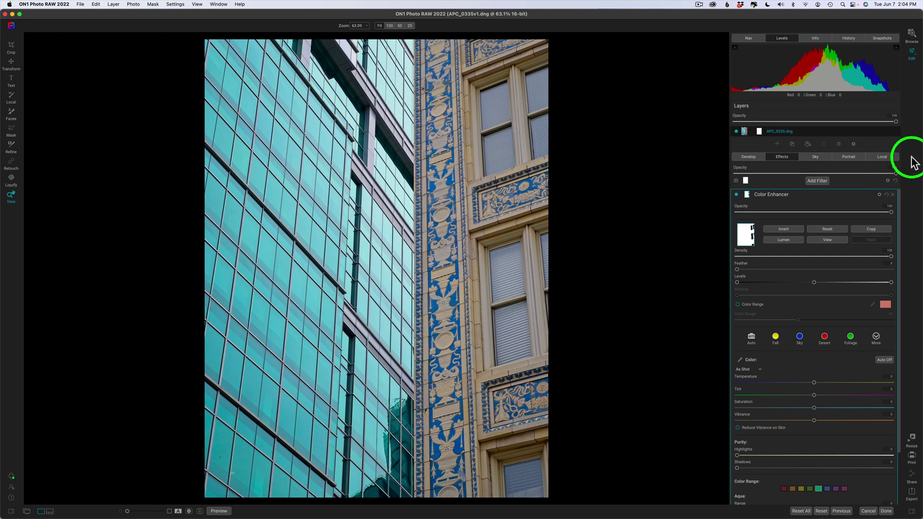
{"action": "left_click", "coordinate": [883, 157]}
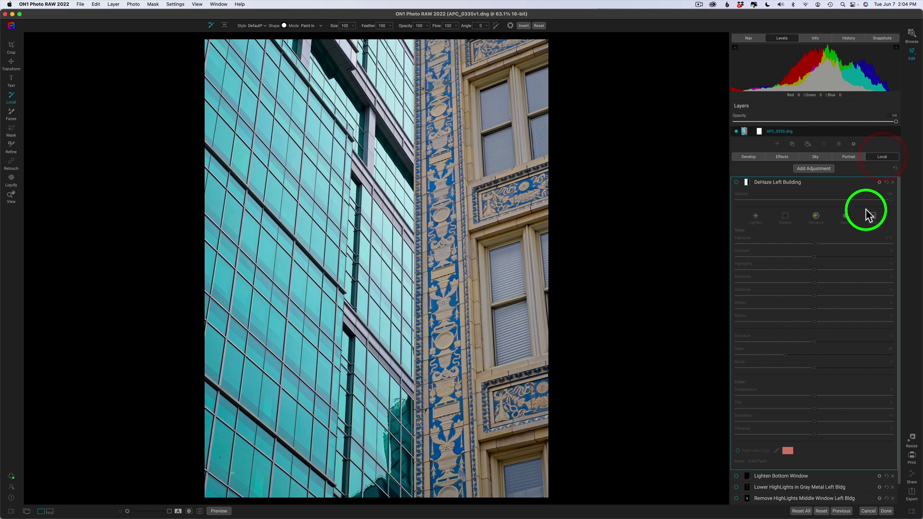
{"action": "left_click", "coordinate": [820, 184]}
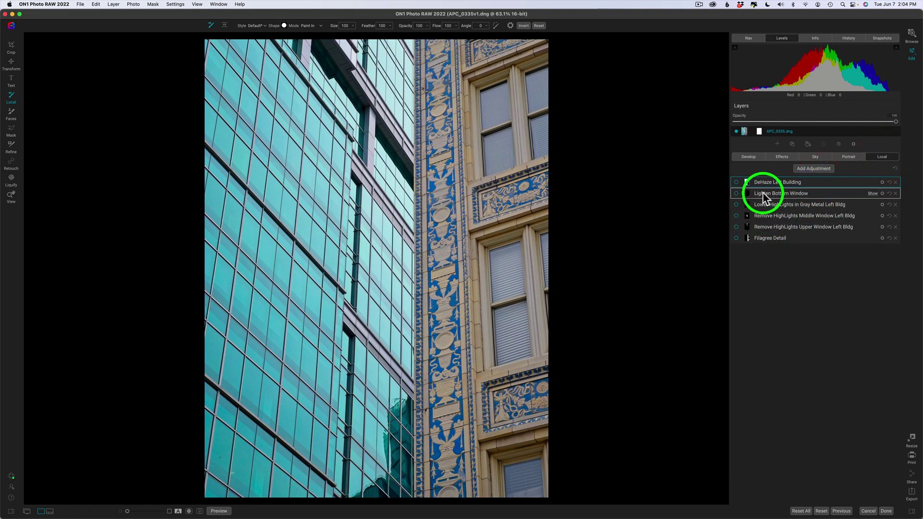
{"action": "left_click", "coordinate": [737, 182]}
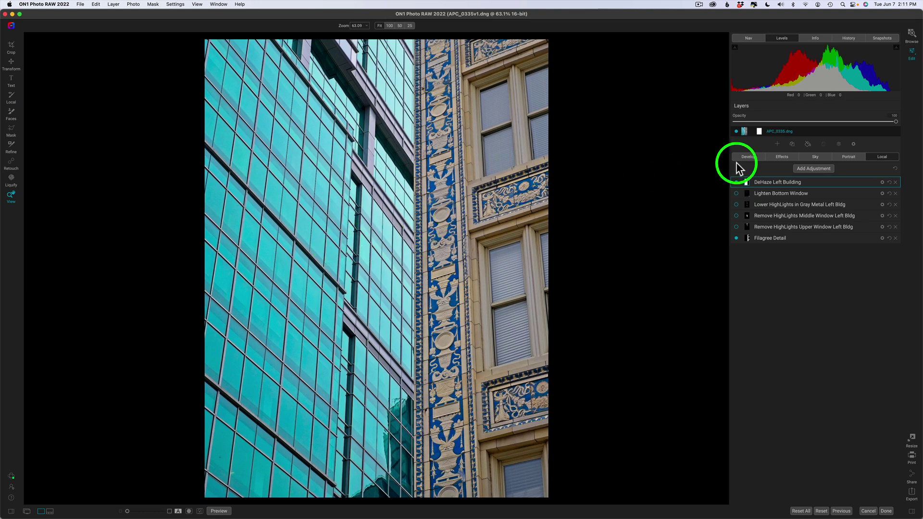
{"action": "left_click", "coordinate": [735, 181]}
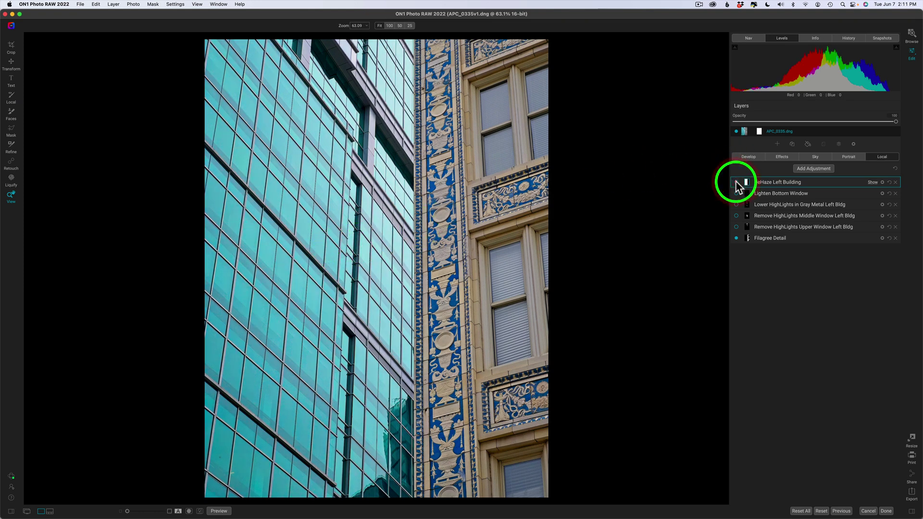
{"action": "left_click", "coordinate": [736, 181]}
Step: Examine the tone settings and mask of the DeHaze Left Building adjustment, and collapse it again
{"action": "left_click", "coordinate": [769, 182]}
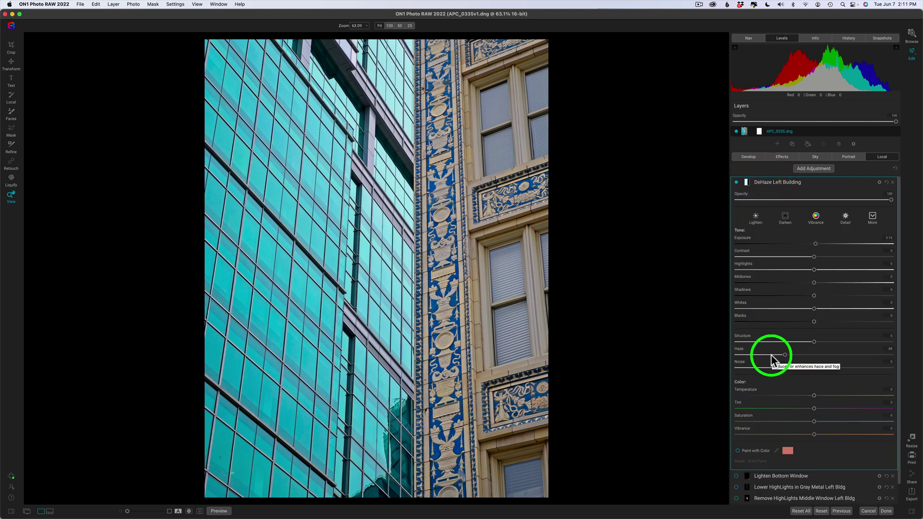
{"action": "left_click", "coordinate": [747, 182]}
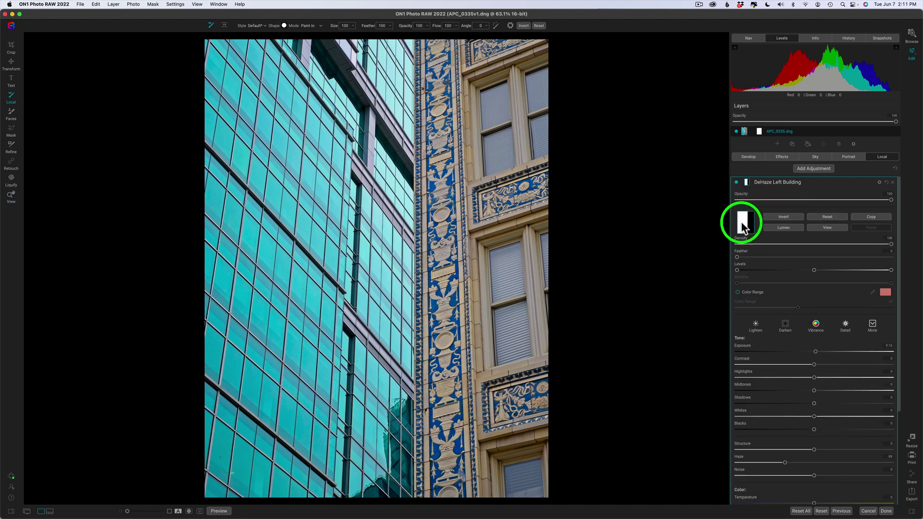
{"action": "left_click", "coordinate": [747, 183]}
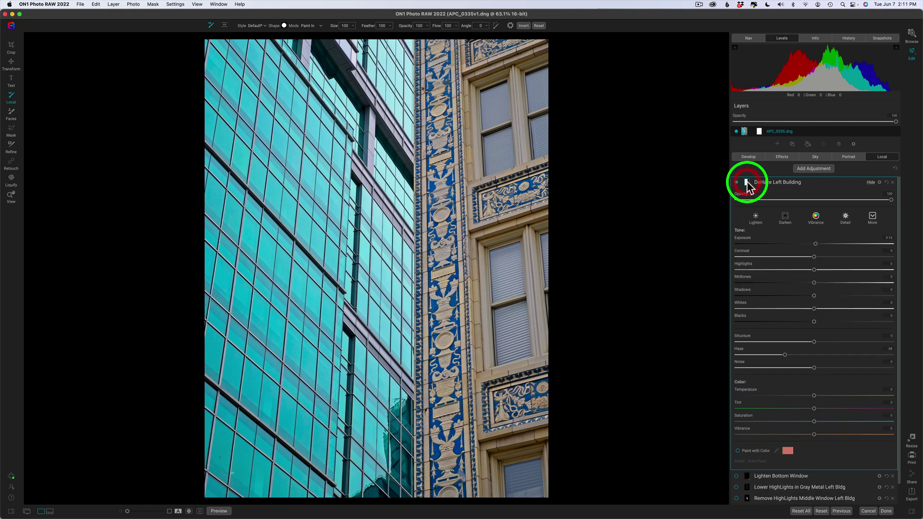
{"action": "left_click", "coordinate": [792, 183]}
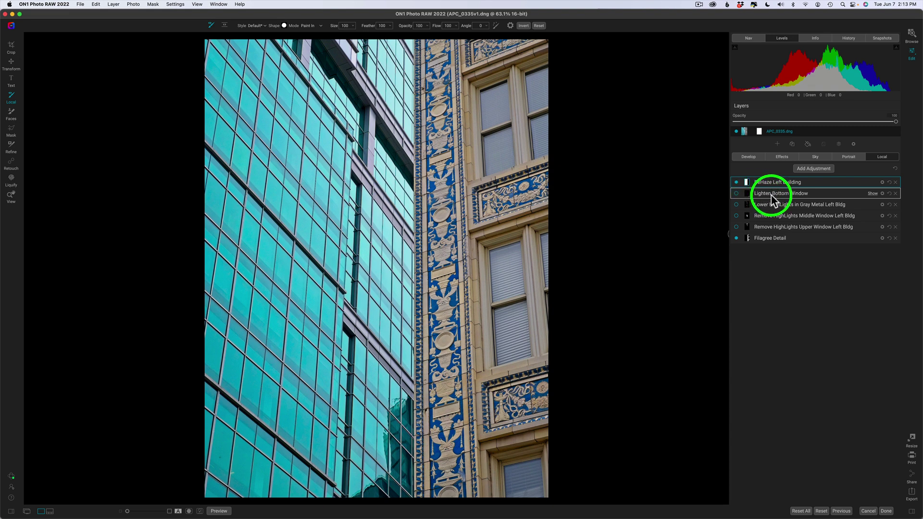
Step: Enable Lighten Bottom Window and Lower HighLights in Gray Metal Left Bldg, comparing the photo with the gray metal adjustment off and on
{"action": "left_click", "coordinate": [737, 193]}
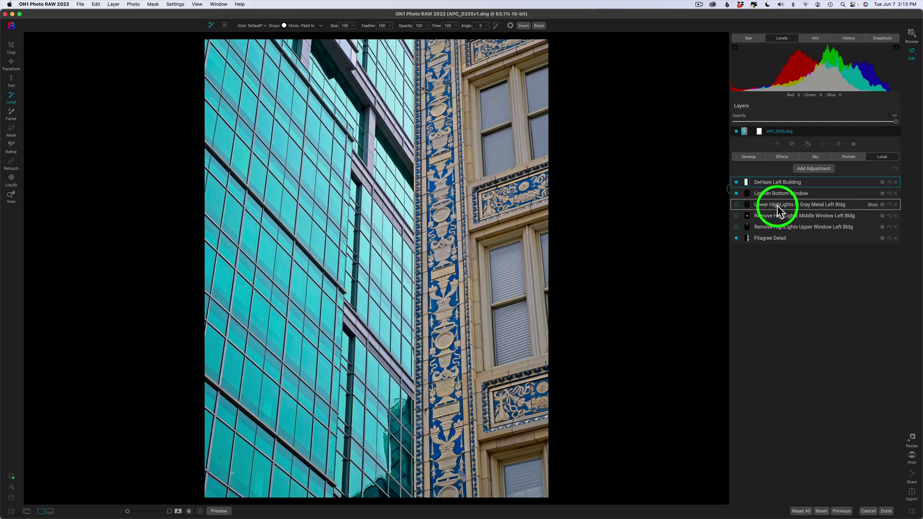
{"action": "left_click", "coordinate": [737, 204]}
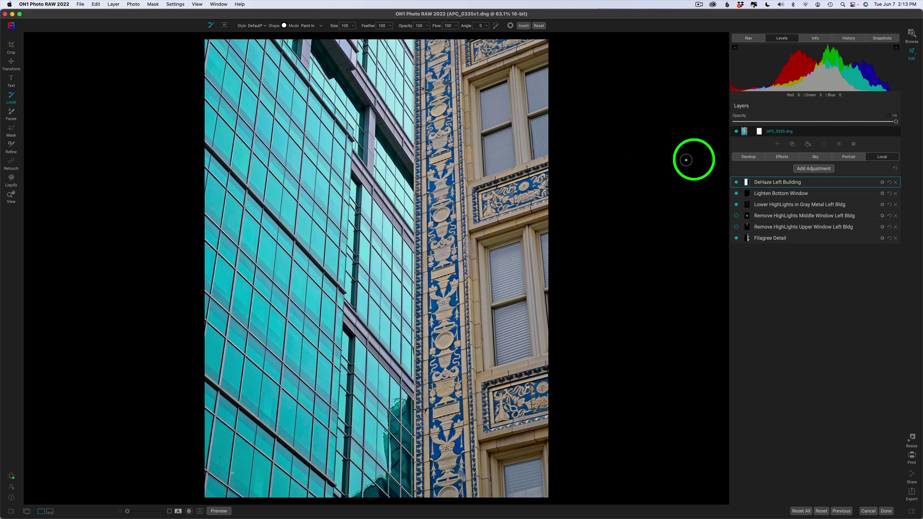
{"action": "left_click", "coordinate": [737, 204]}
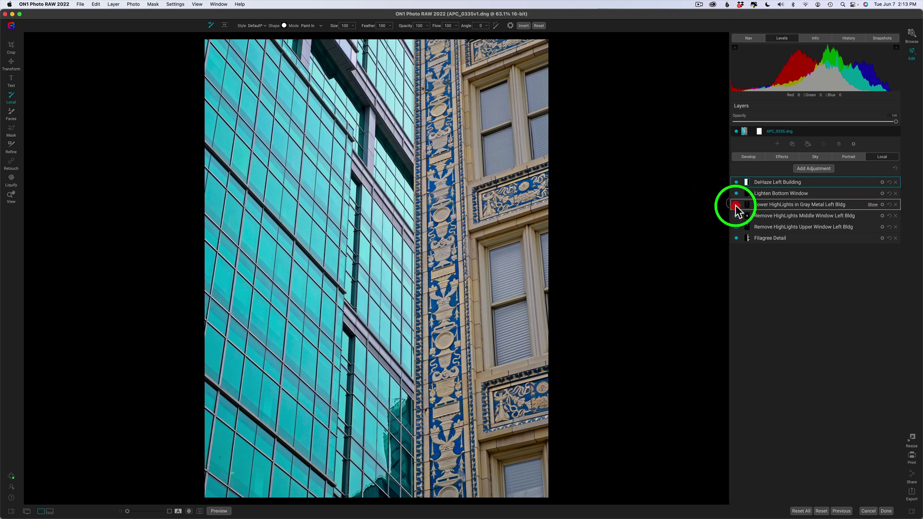
{"action": "left_click", "coordinate": [737, 204]}
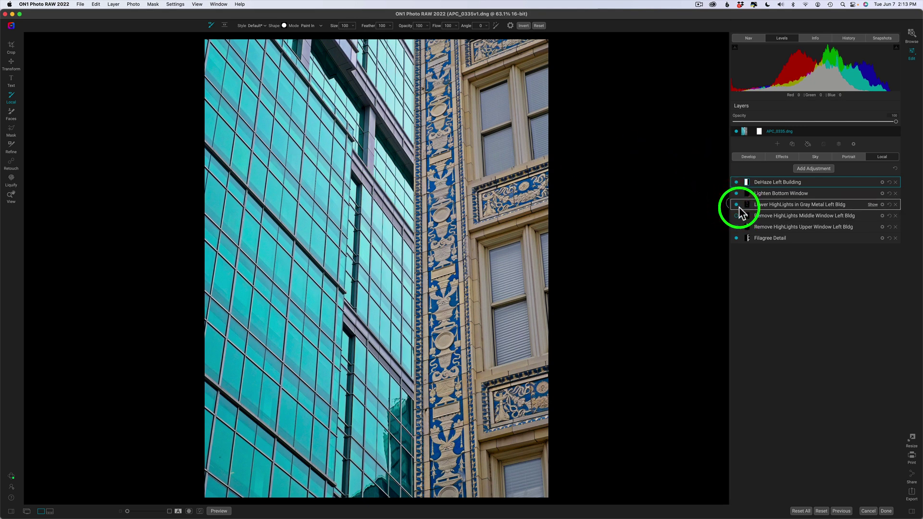
Step: Enable Remove HighLights Middle Window Left Bldg and compare the photo with it off and on
{"action": "left_click", "coordinate": [750, 216]}
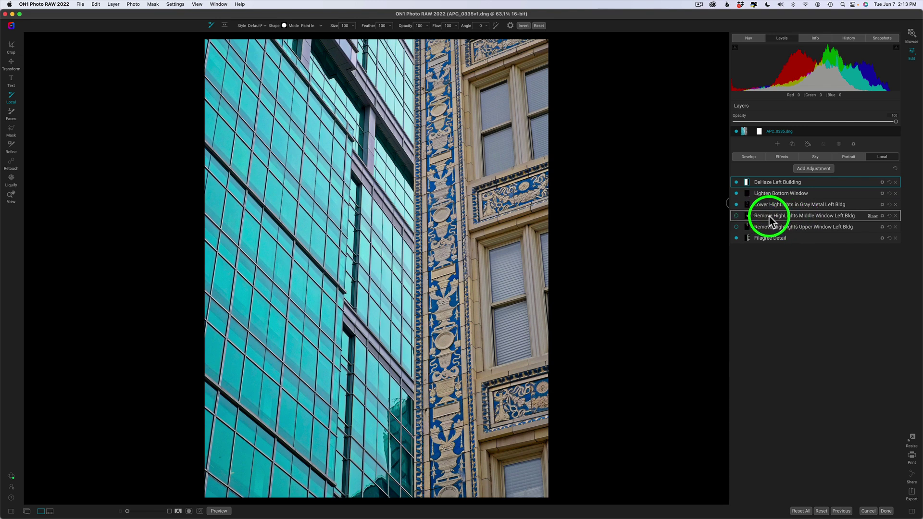
{"action": "left_click", "coordinate": [737, 225]}
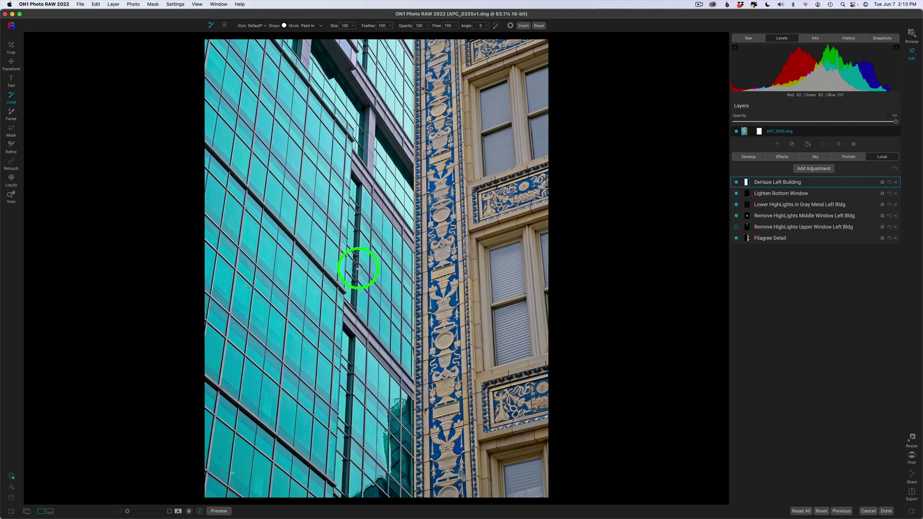
{"action": "left_click", "coordinate": [737, 216]}
{"action": "left_click", "coordinate": [737, 216]}
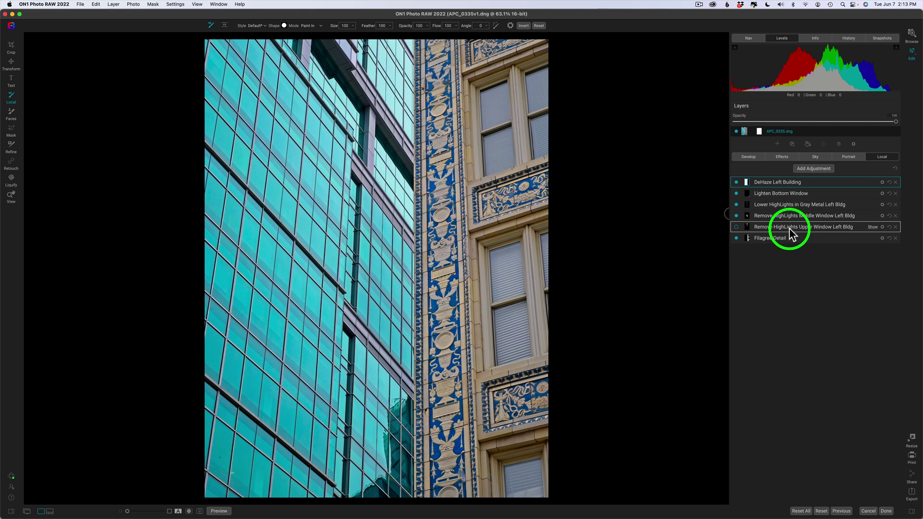
Step: Enable Remove HighLights Upper Window Left Bldg, and compare the photo with that adjustment and with Filagree Detail off and on
{"action": "left_click", "coordinate": [737, 226]}
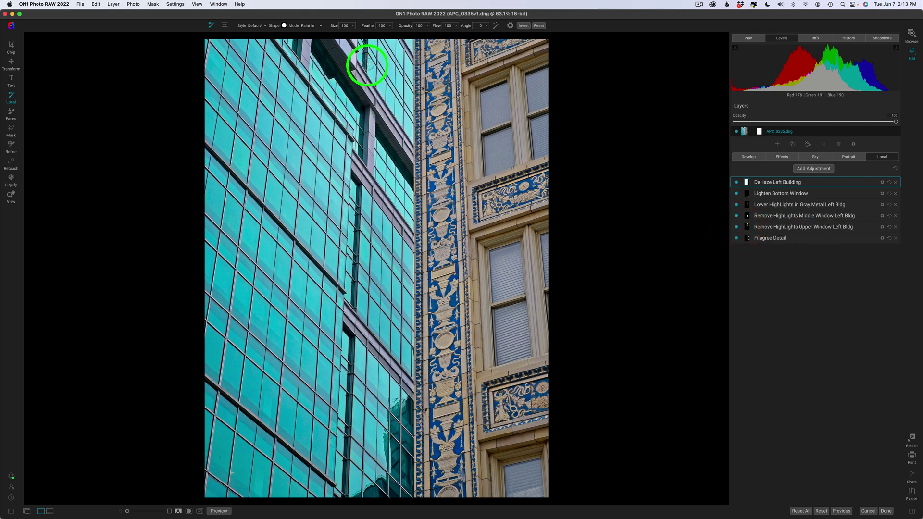
{"action": "left_click", "coordinate": [737, 227]}
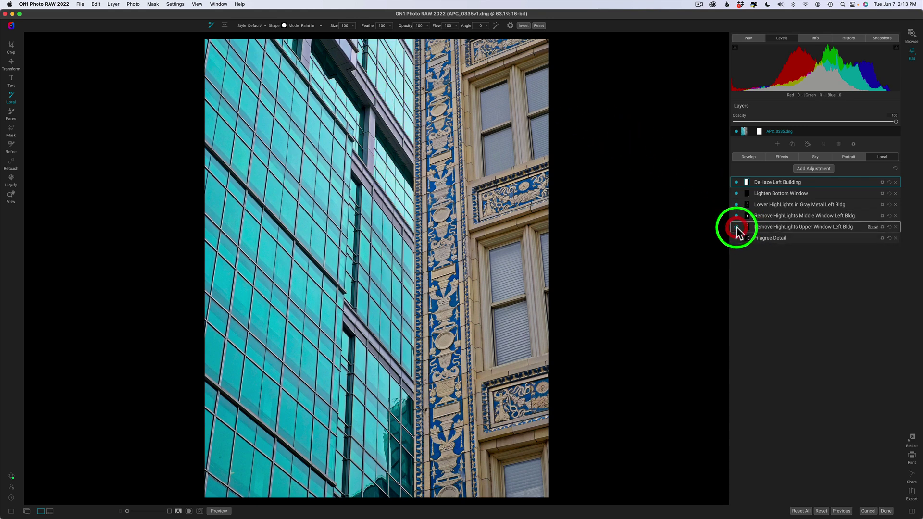
{"action": "left_click", "coordinate": [737, 227]}
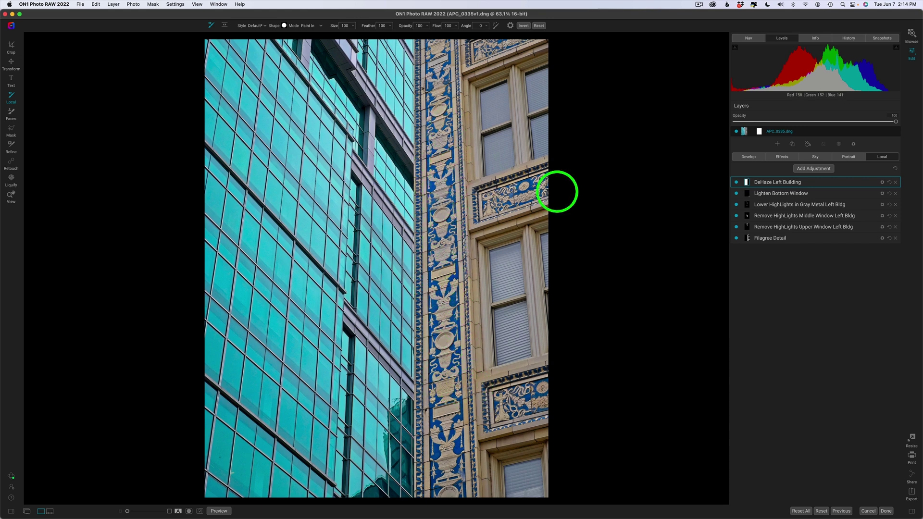
{"action": "left_click", "coordinate": [737, 238]}
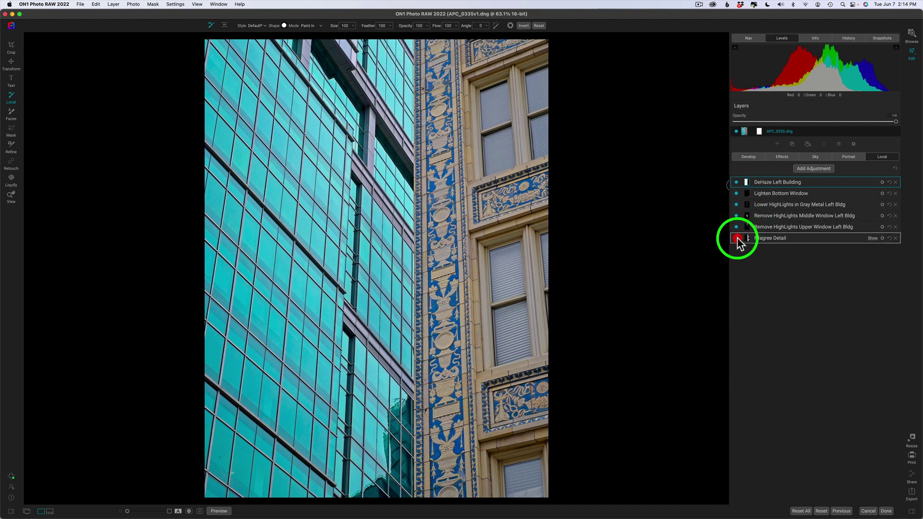
{"action": "left_click", "coordinate": [736, 238]}
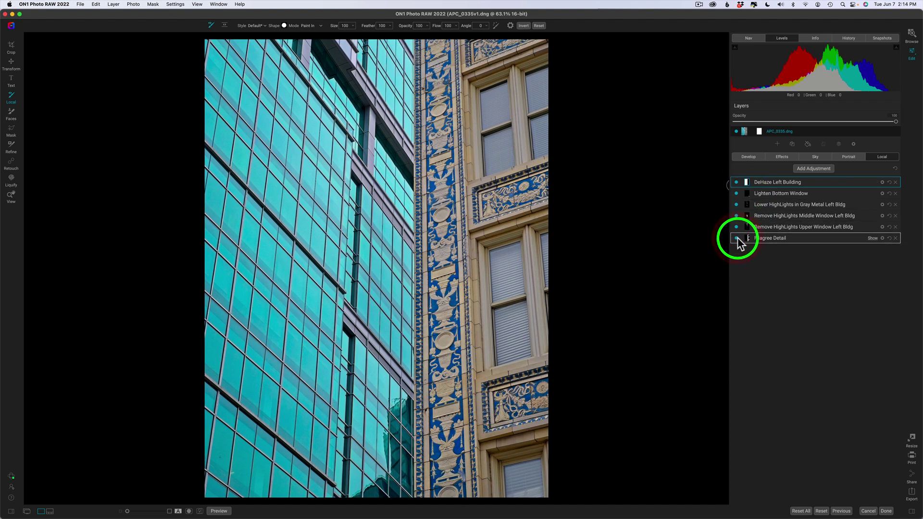
Step: Check the Filagree Detail adjustment's mask in black and white, reset the mask, and return to the photo view
{"action": "left_click", "coordinate": [763, 237]}
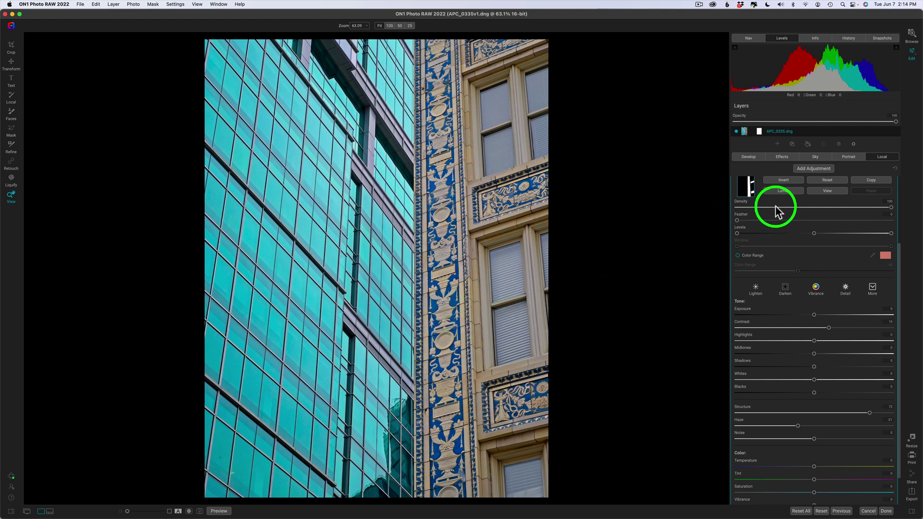
{"action": "left_click", "coordinate": [825, 191]}
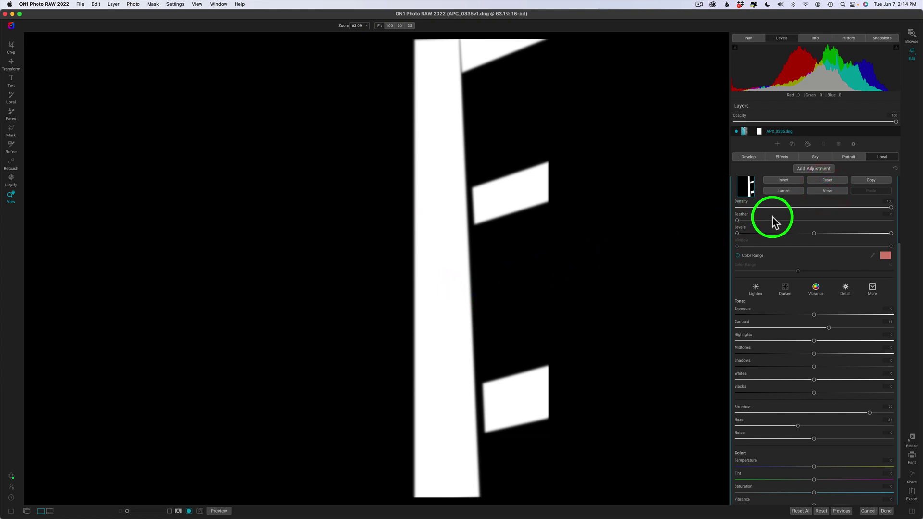
{"action": "left_click", "coordinate": [827, 181]}
{"action": "left_click", "coordinate": [829, 190]}
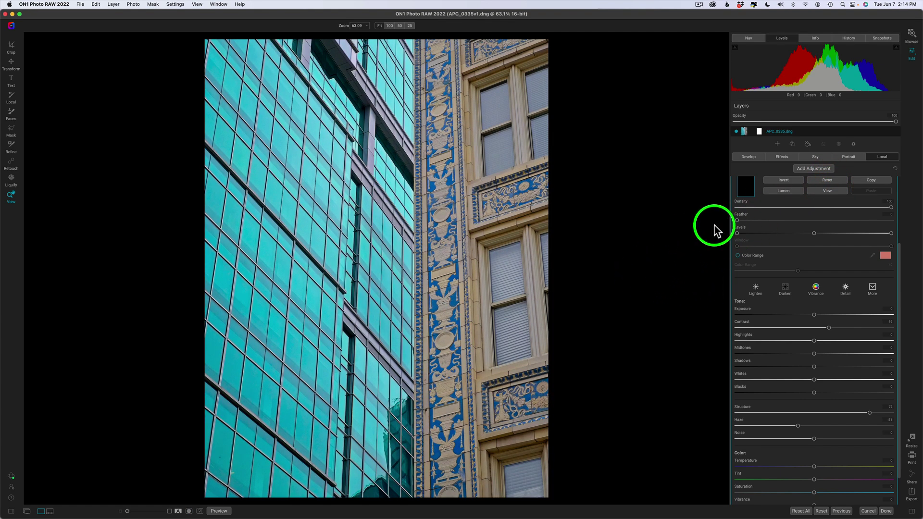
Step: Invert the empty Filagree Detail mask to preview the adjustment over the whole photo, and invert it back to black
{"action": "scroll", "coordinate": [773, 211], "scroll_direction": "up", "scroll_amount": 1}
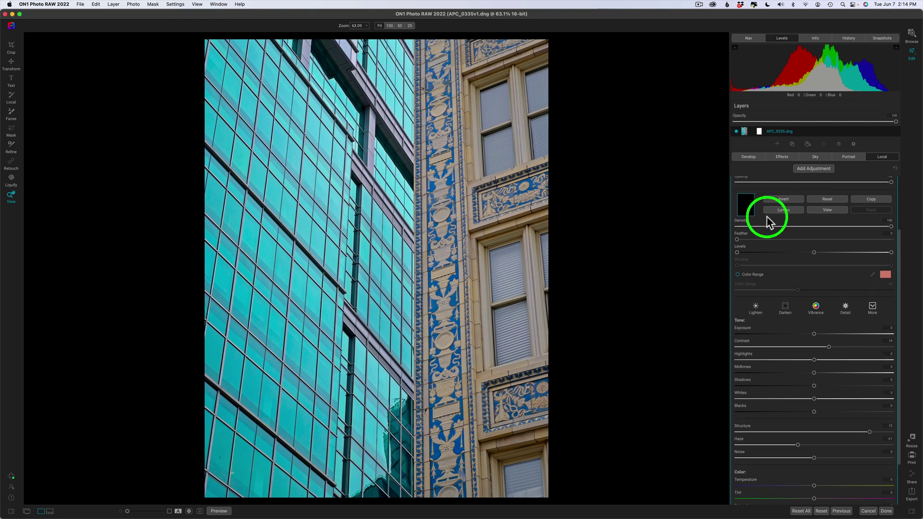
{"action": "scroll", "coordinate": [768, 220], "scroll_direction": "up", "scroll_amount": 3}
{"action": "scroll", "coordinate": [768, 221], "scroll_direction": "down", "scroll_amount": 2}
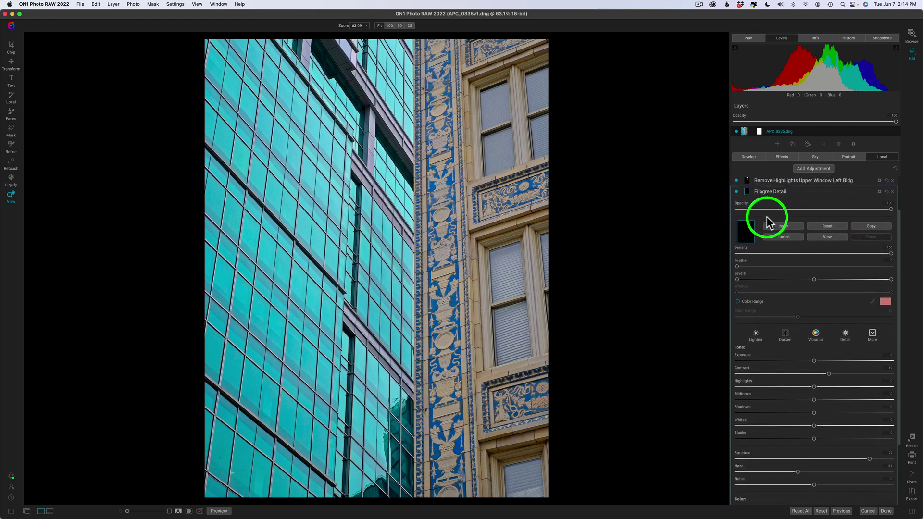
{"action": "scroll", "coordinate": [767, 224], "scroll_direction": "down", "scroll_amount": 1}
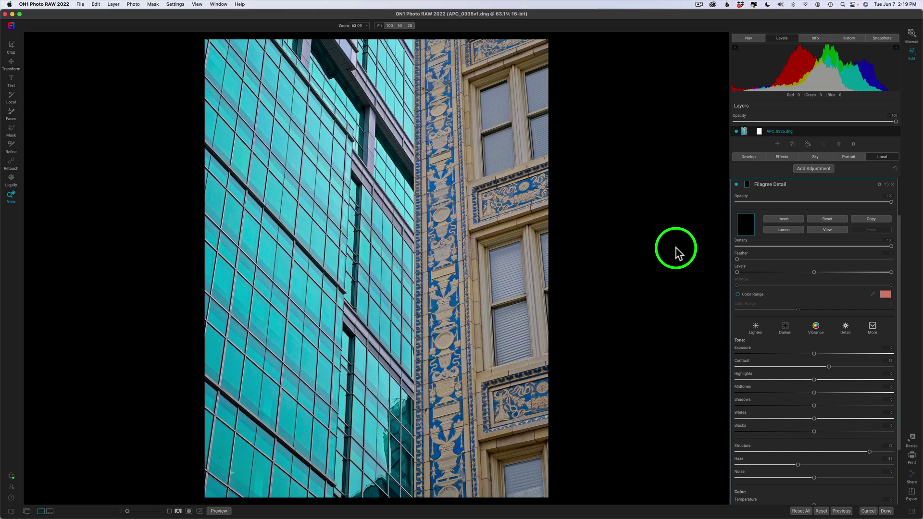
{"action": "left_click", "coordinate": [783, 219]}
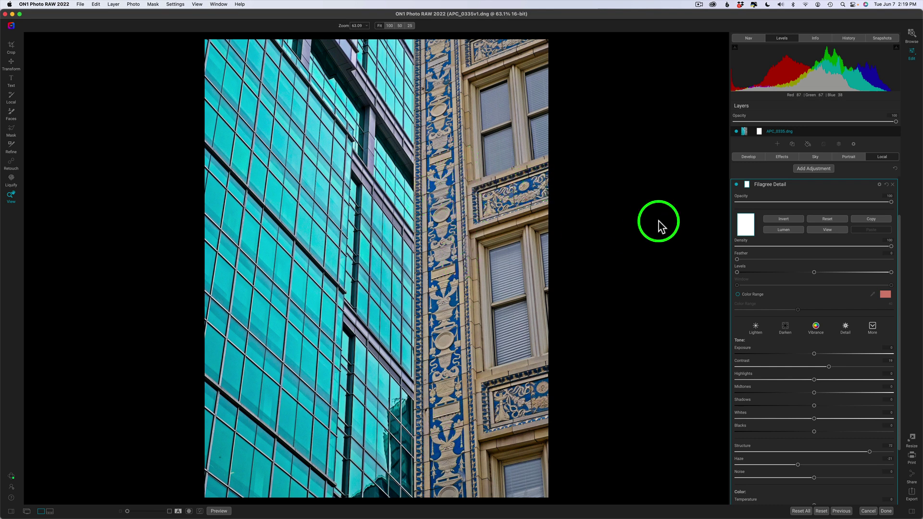
{"action": "left_click", "coordinate": [787, 221]}
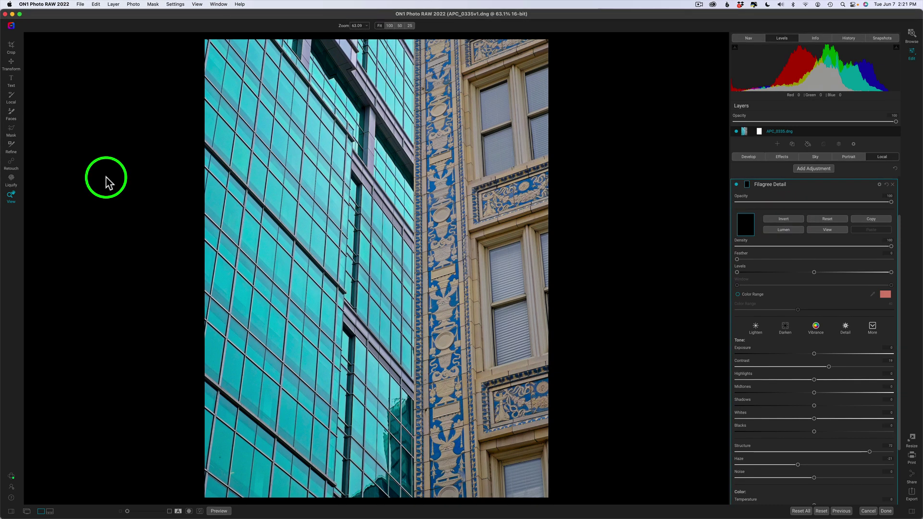
Step: Outline the full height of the blue ornamental column with the Line Mask tool, closing the four-cornered shape at its starting point
{"action": "left_click", "coordinate": [11, 134]}
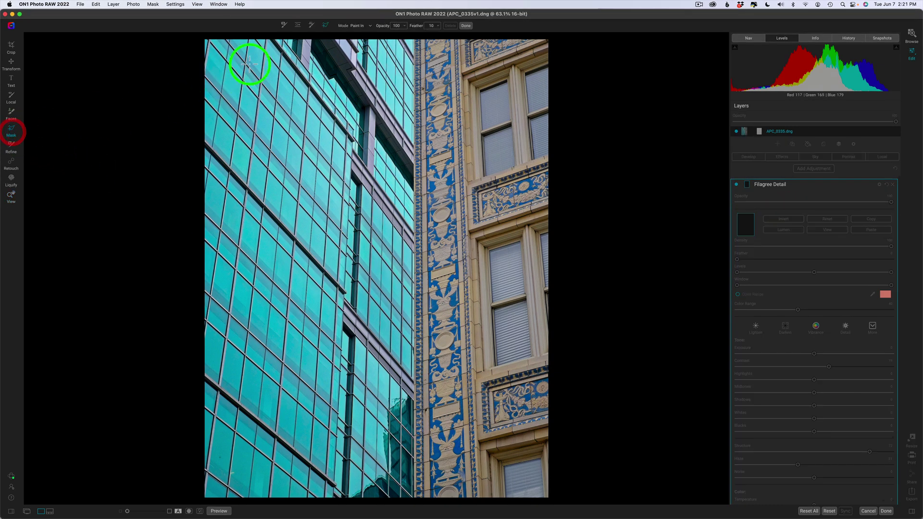
{"action": "left_click", "coordinate": [327, 25]}
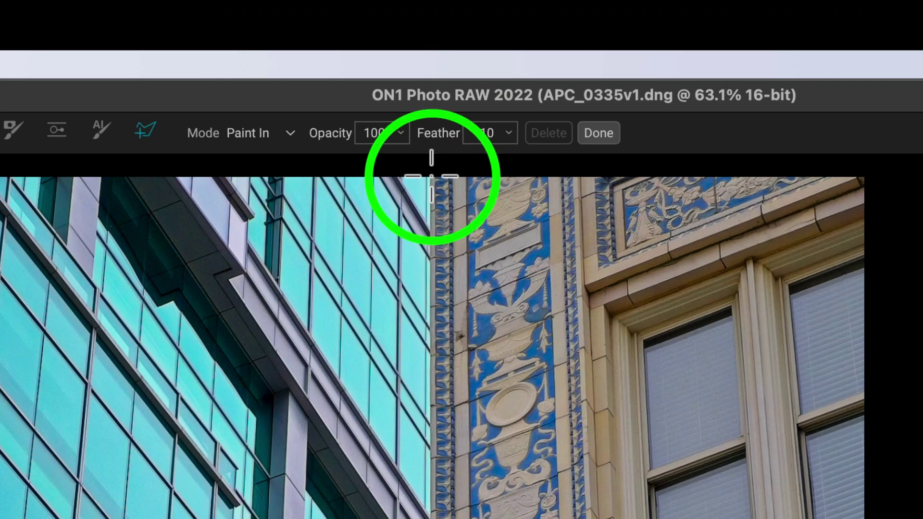
{"action": "left_click", "coordinate": [430, 177]}
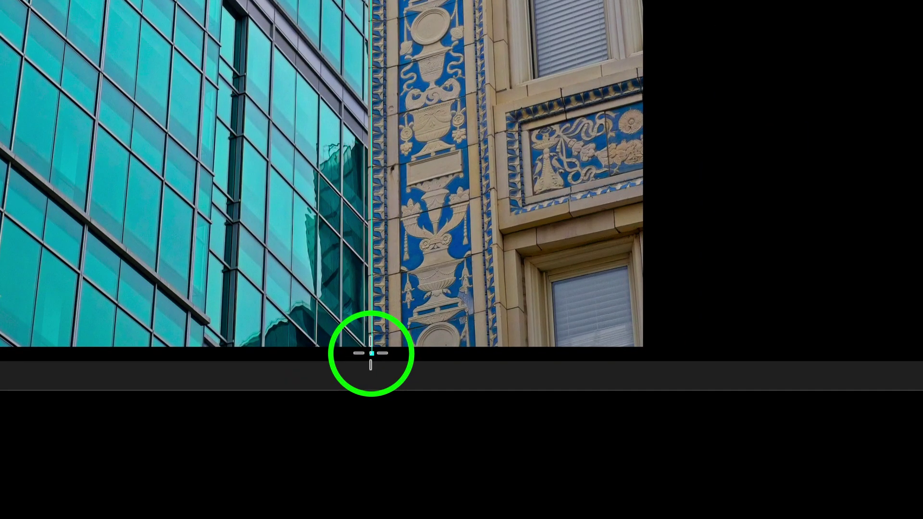
{"action": "left_click", "coordinate": [371, 354]}
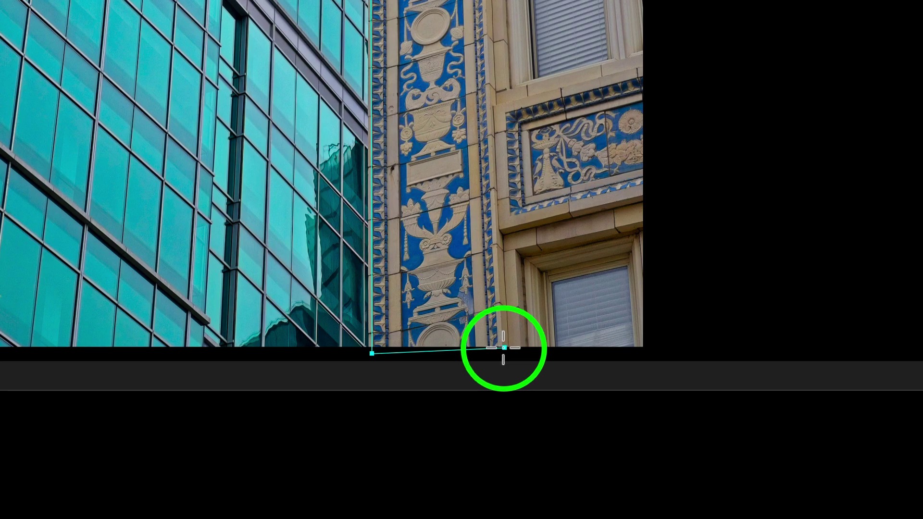
{"action": "left_click", "coordinate": [503, 348]}
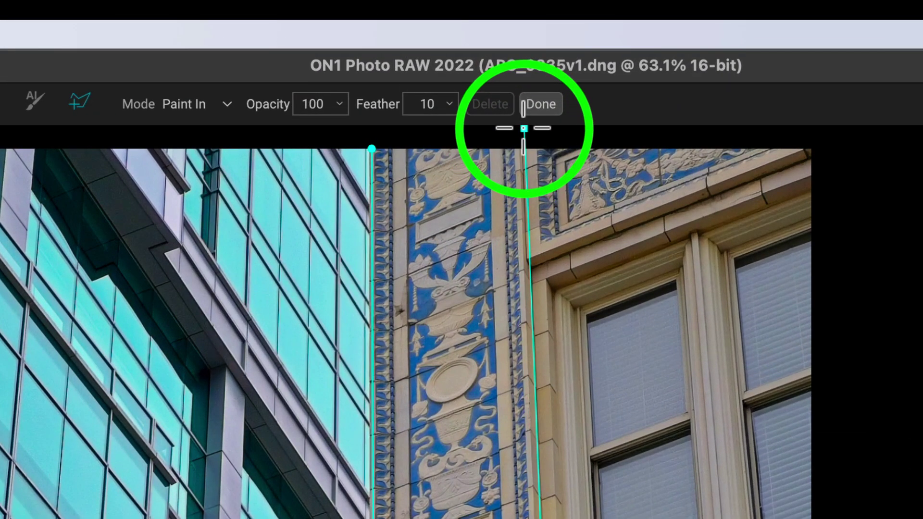
{"action": "left_click", "coordinate": [519, 130]}
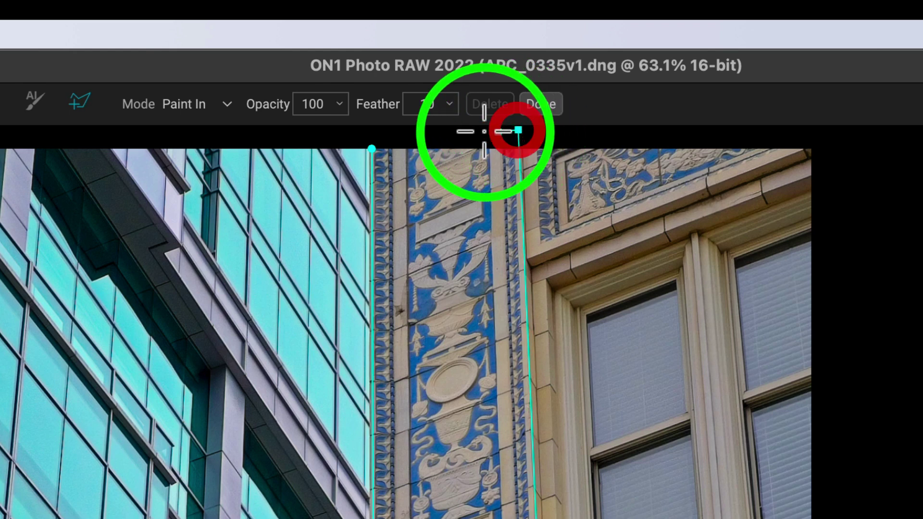
{"action": "left_click", "coordinate": [372, 149]}
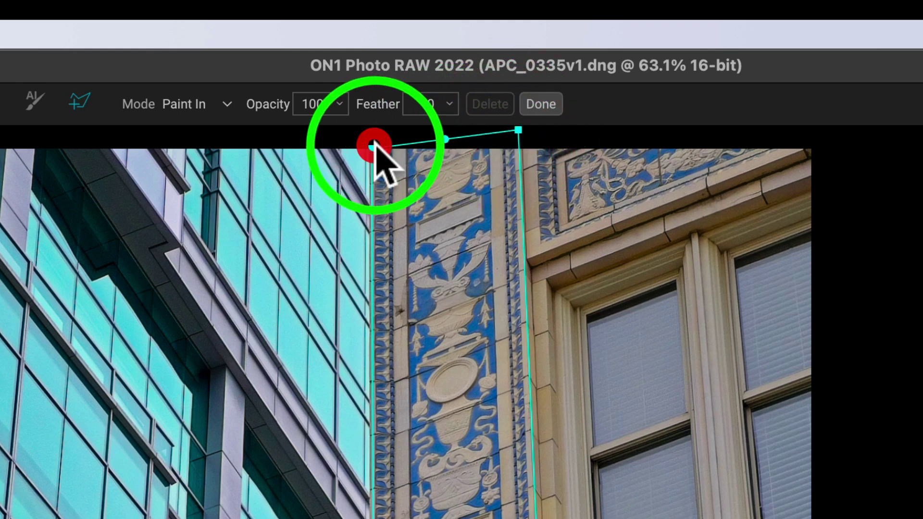
Step: Check the mask mode options, keep Paint In, and fill the column outline to apply Filagree Detail inside it
{"action": "left_click", "coordinate": [226, 103]}
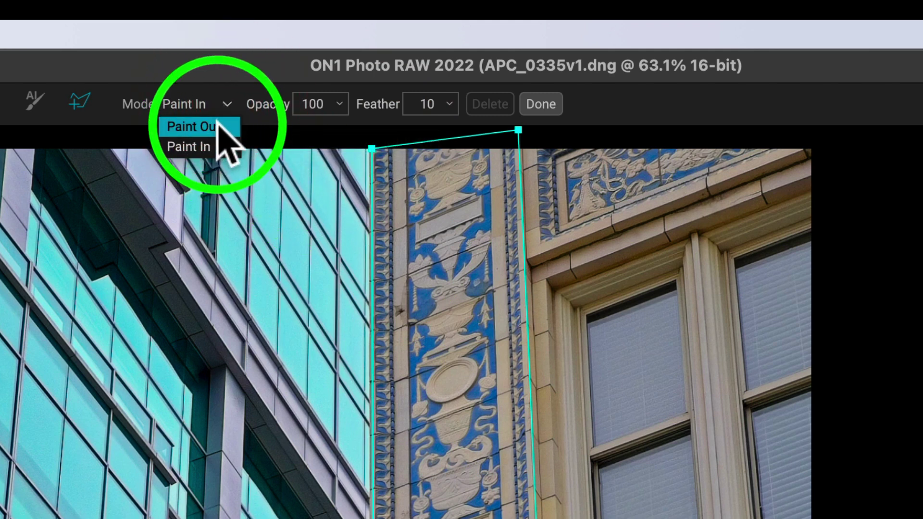
{"action": "left_click", "coordinate": [230, 103]}
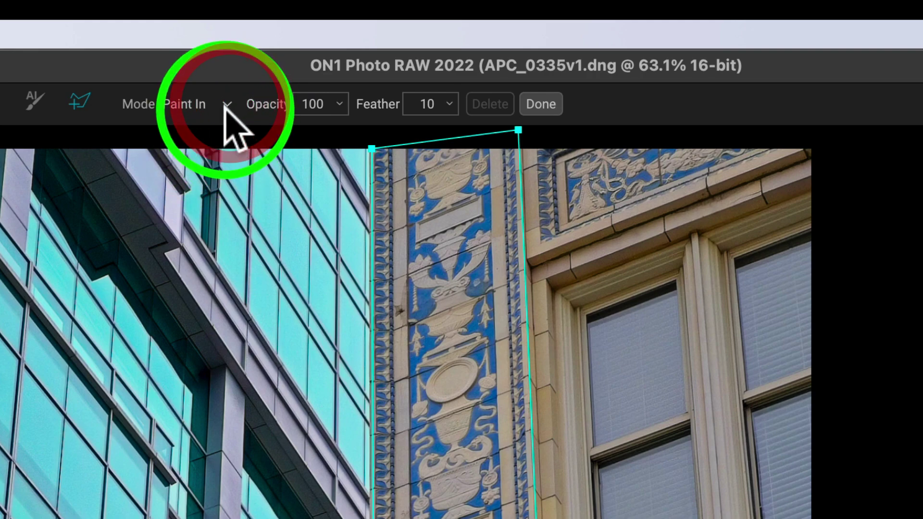
{"action": "left_click", "coordinate": [446, 358]}
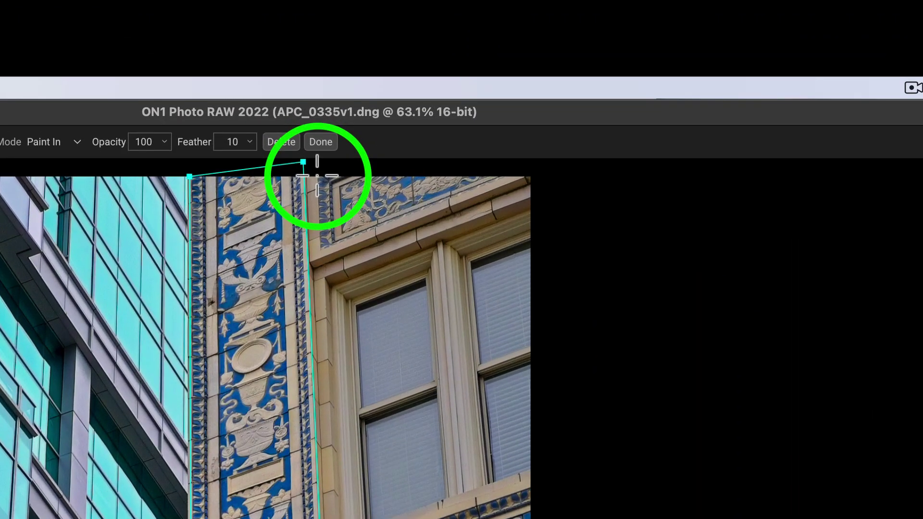
Step: Outline the ornamental panel above the uppermost window with a closed line mask and paint Filagree Detail in
{"action": "left_click", "coordinate": [466, 40]}
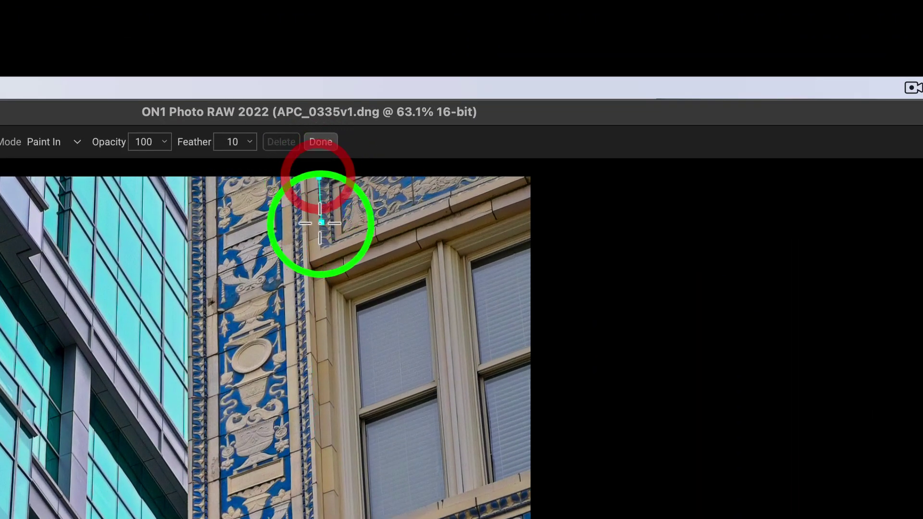
{"action": "left_click", "coordinate": [323, 247]}
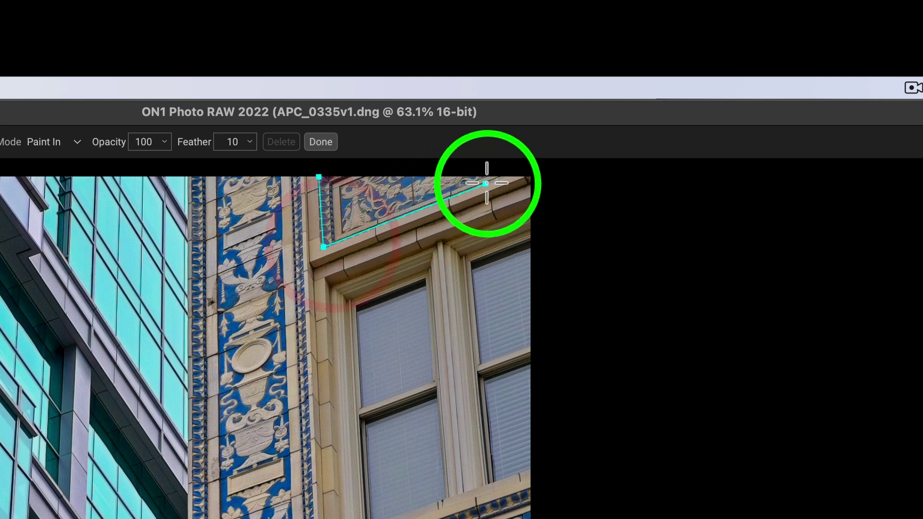
{"action": "left_click", "coordinate": [521, 171]}
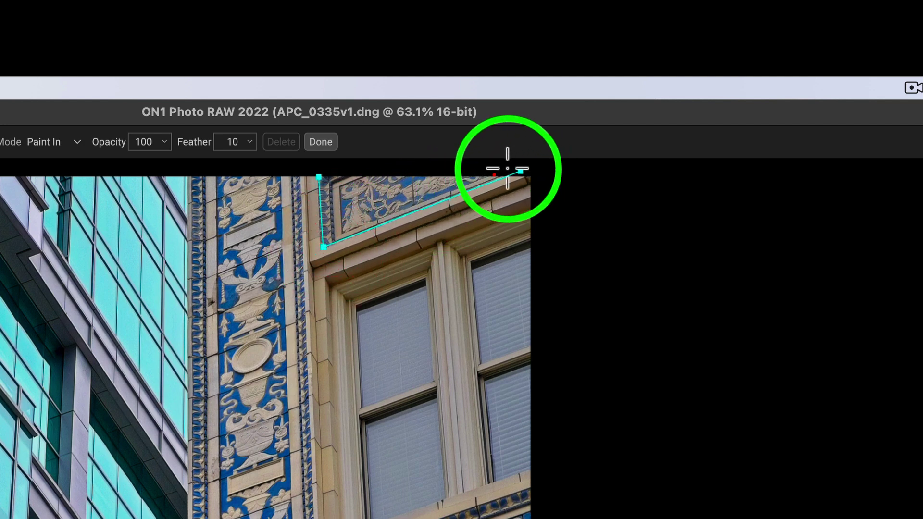
{"action": "left_click", "coordinate": [319, 176]}
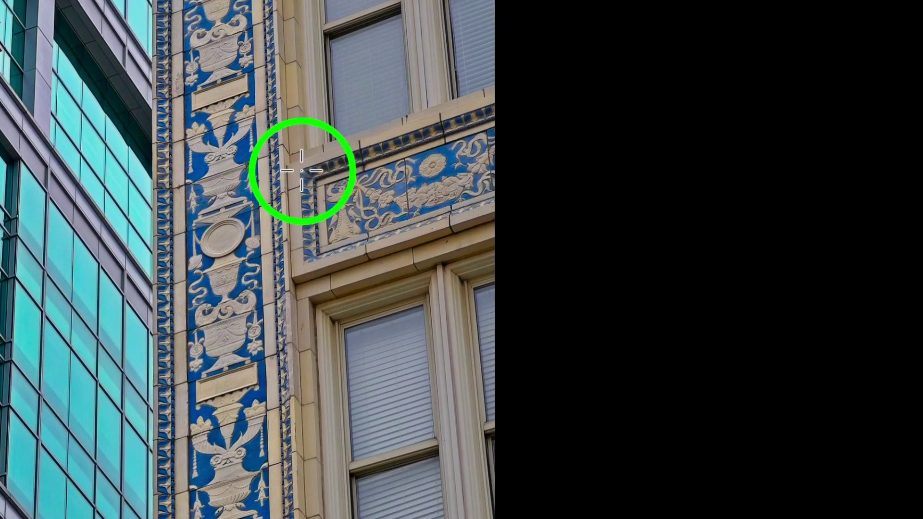
Step: Outline the ornamental panel between the upper and middle windows with a closed line mask and fill it with the adjustment
{"action": "left_click", "coordinate": [301, 170]}
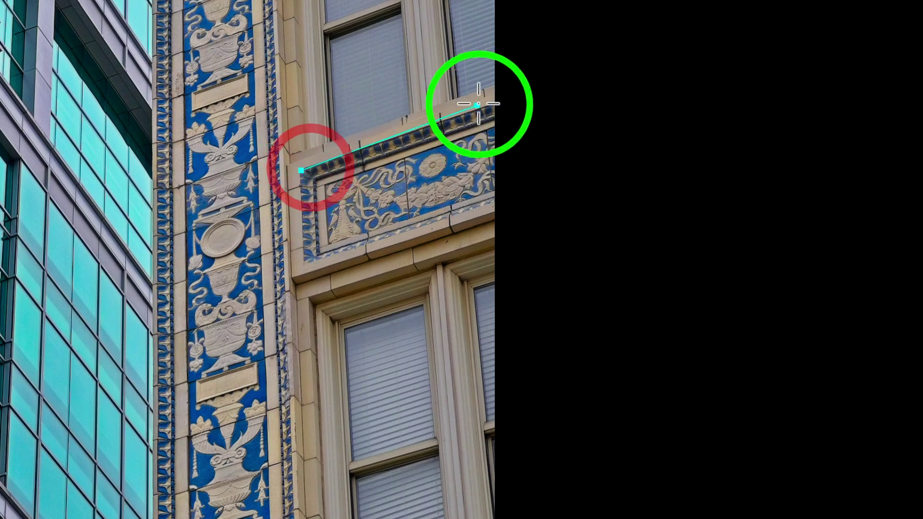
{"action": "left_click", "coordinate": [509, 98]}
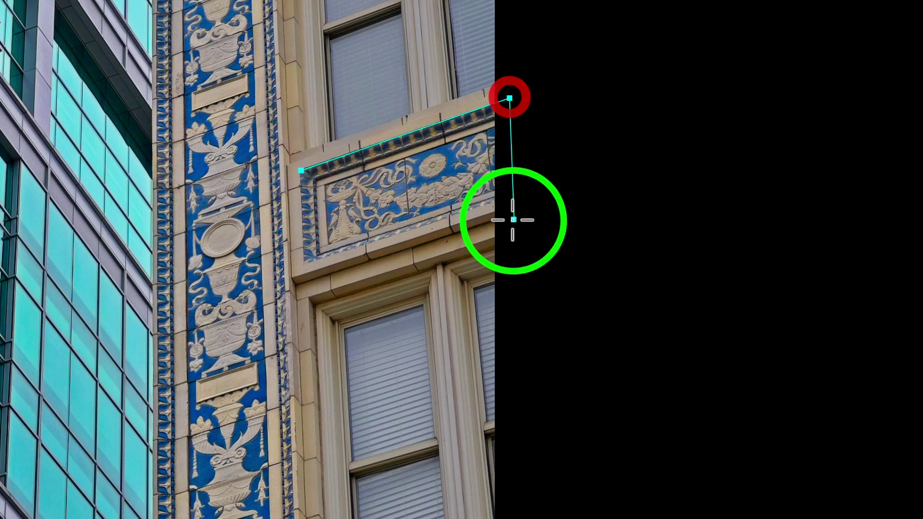
{"action": "left_click", "coordinate": [496, 202]}
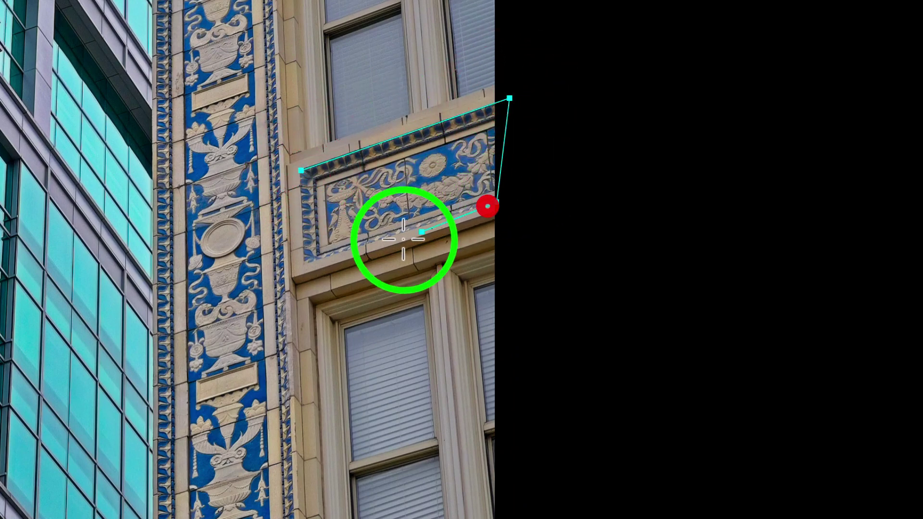
{"action": "left_click", "coordinate": [304, 264]}
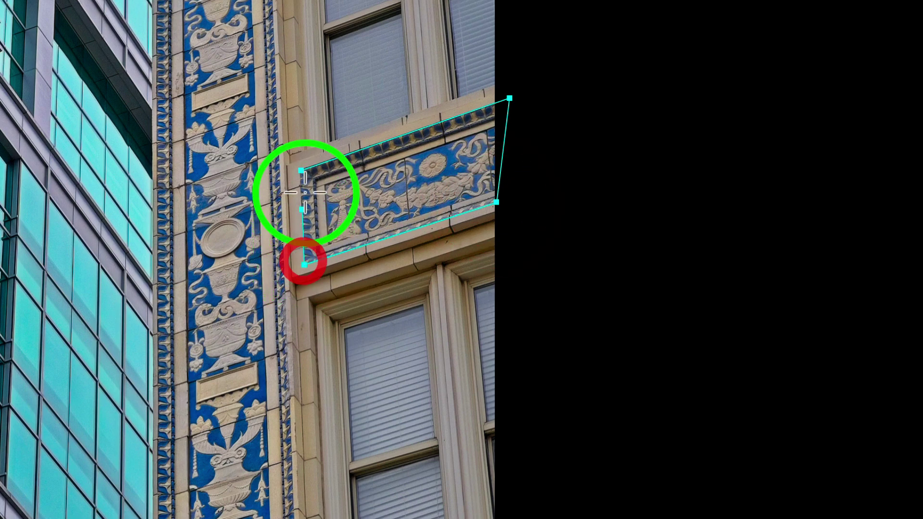
{"action": "left_click", "coordinate": [300, 171]}
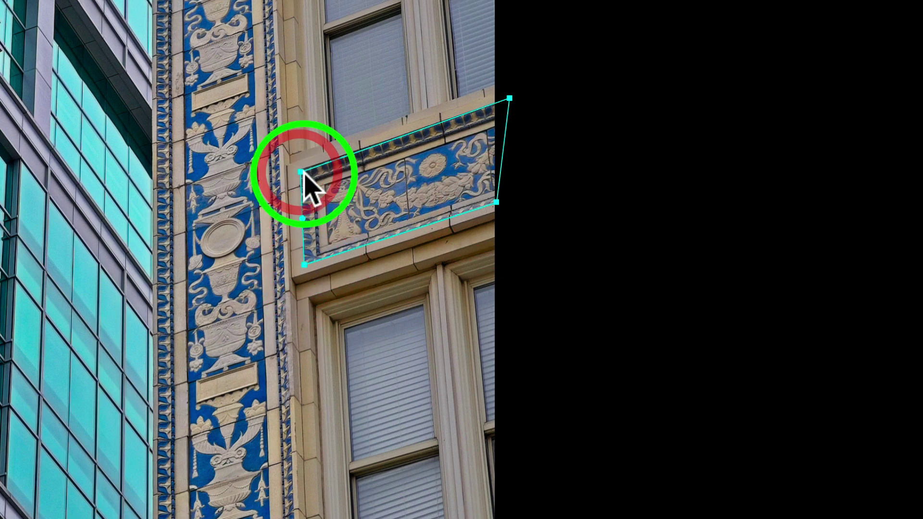
{"action": "left_click", "coordinate": [383, 200]}
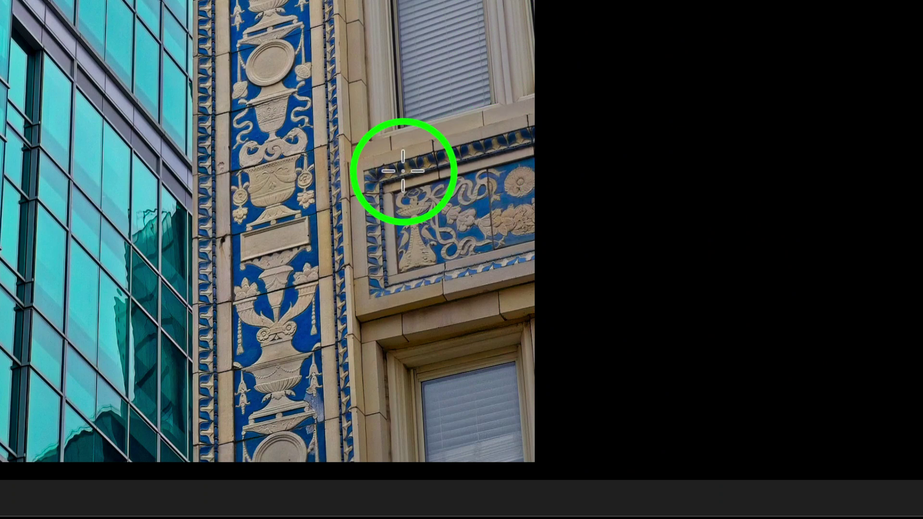
Step: Outline and fill the ornamental panel above the lowest window, adjusting its lower inner corner, and finish the line mask
{"action": "left_click", "coordinate": [363, 171]}
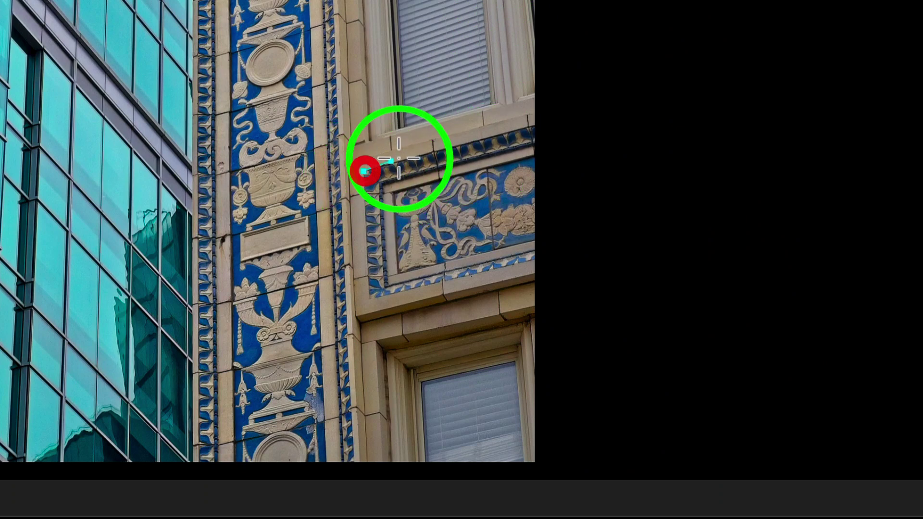
{"action": "left_click", "coordinate": [552, 120]}
{"action": "left_click", "coordinate": [548, 250]}
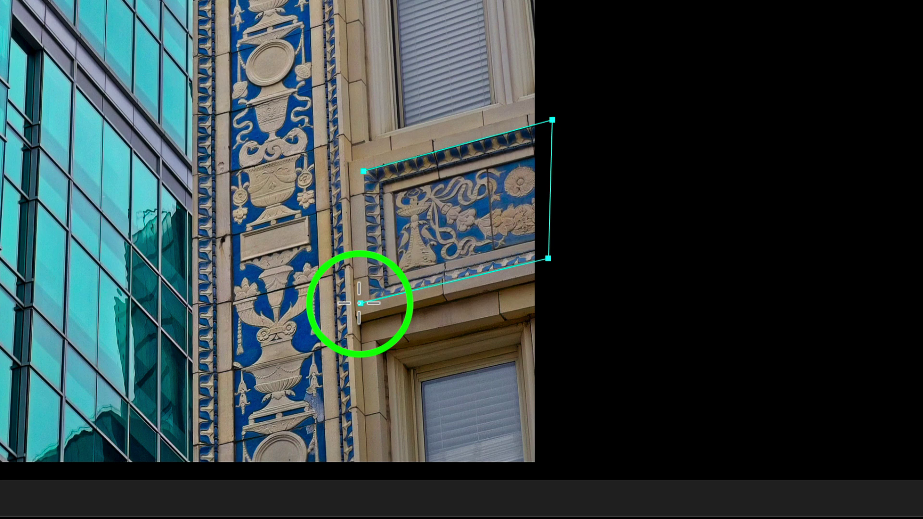
{"action": "left_click", "coordinate": [360, 303]}
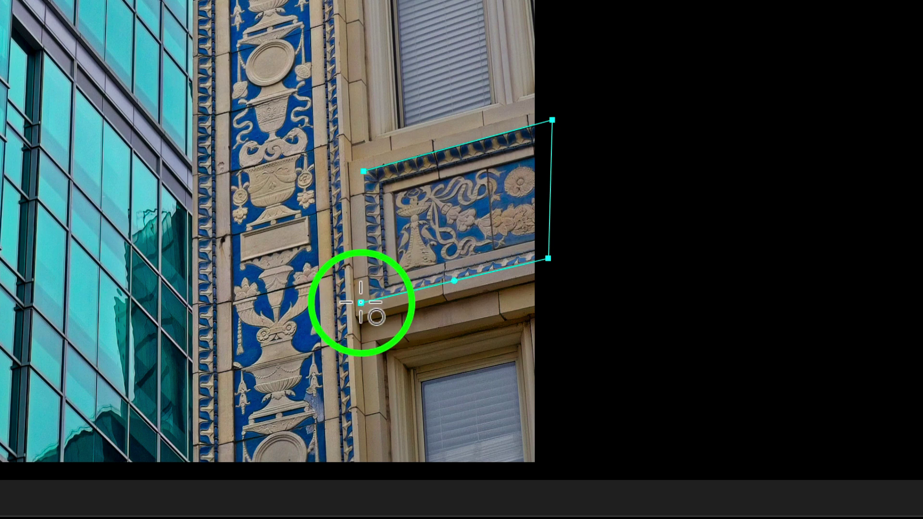
{"action": "mouse_move", "coordinate": [361, 303]}
{"action": "left_mouse_down"}
{"action": "mouse_move", "coordinate": [382, 301]}
{"action": "mouse_move", "coordinate": [370, 300]}
{"action": "left_mouse_up"}
{"action": "left_click", "coordinate": [364, 173]}
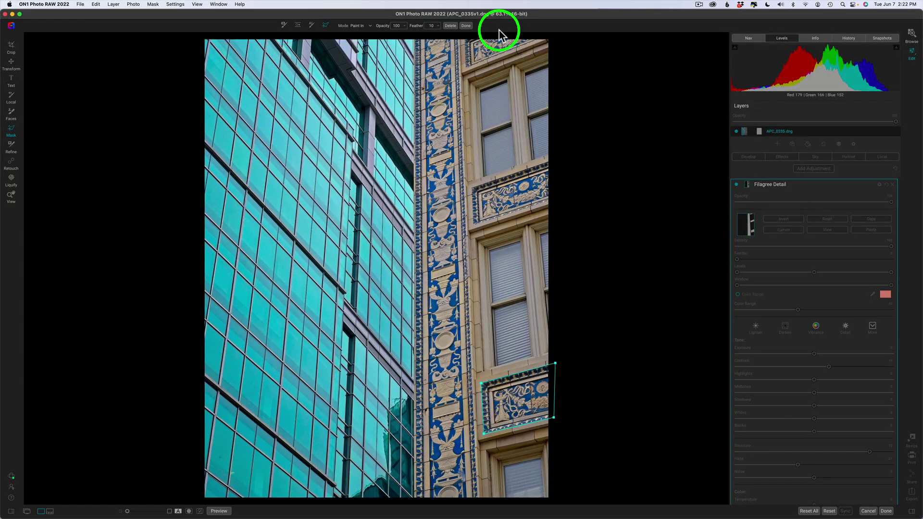
{"action": "left_click", "coordinate": [471, 26]}
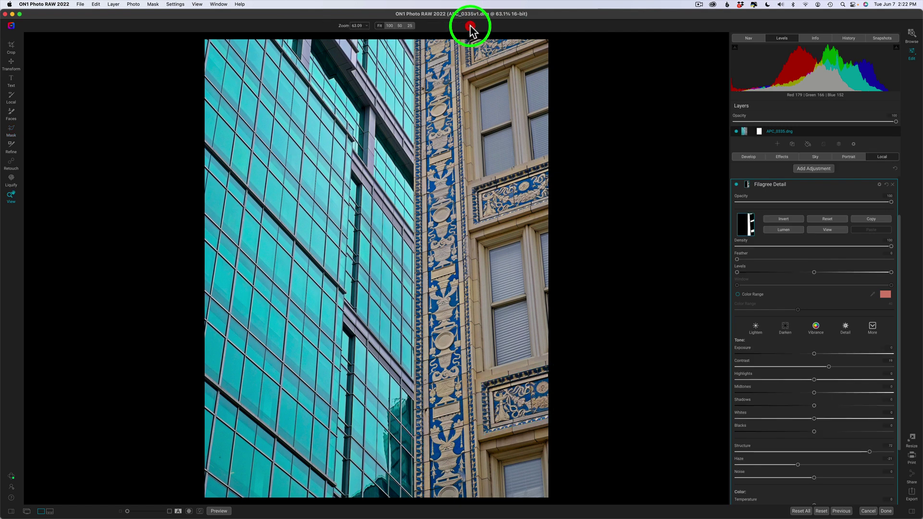
Step: Compare the ornamental areas with the Filagree Detail adjustment off and on
{"action": "left_click", "coordinate": [737, 185]}
{"action": "left_click", "coordinate": [738, 185]}
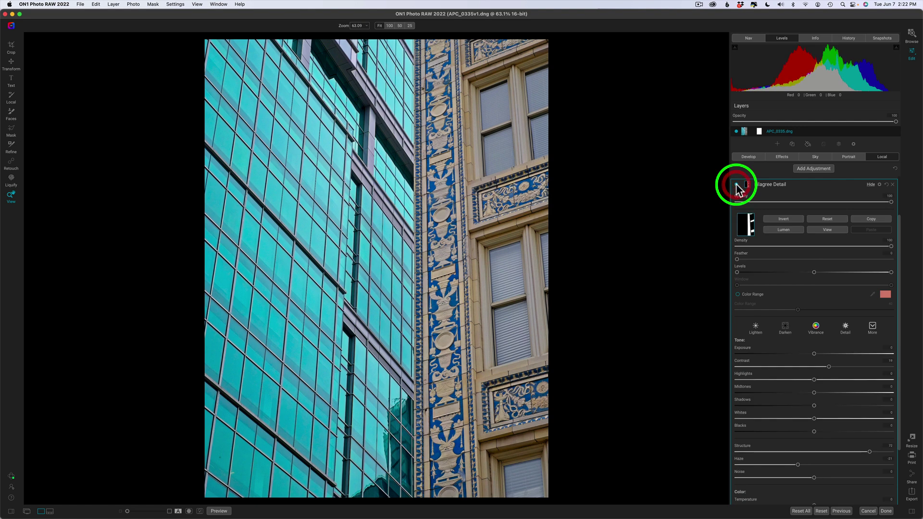
{"action": "left_click", "coordinate": [738, 185]}
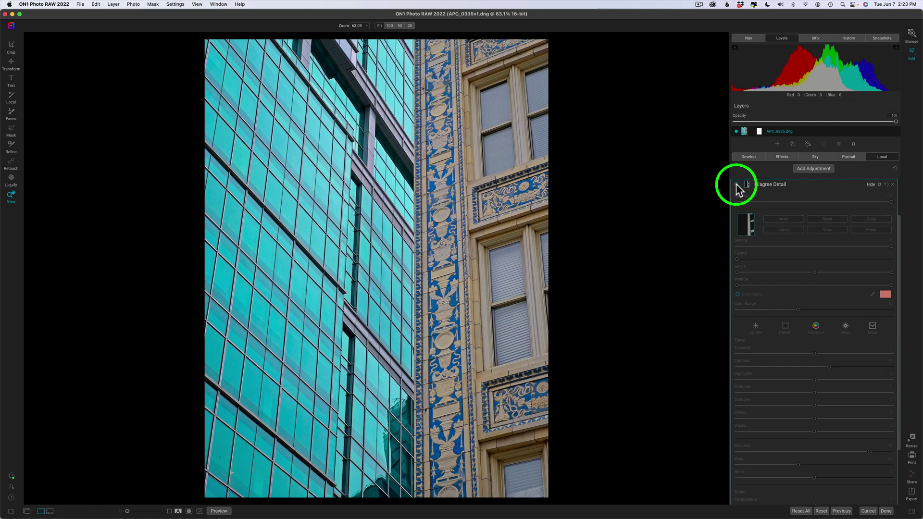
{"action": "left_click", "coordinate": [738, 185]}
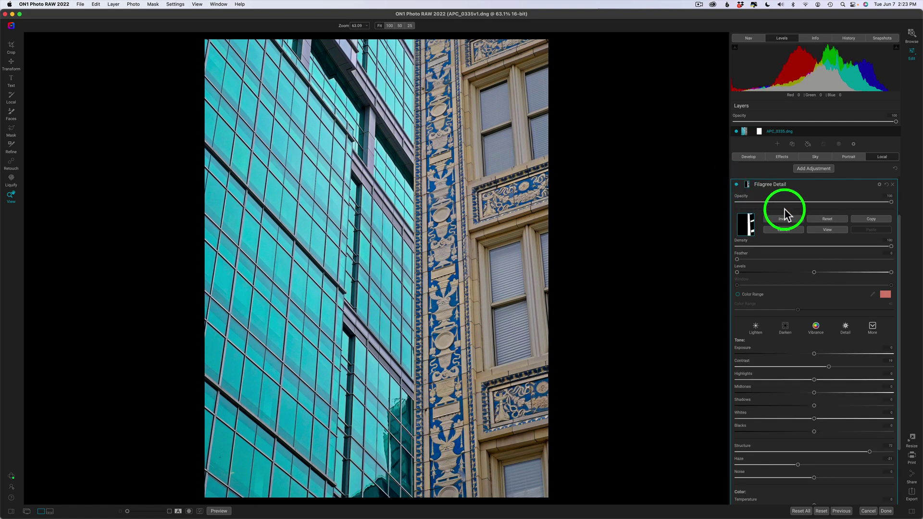
Step: Inspect the Filagree Detail mask in black and white, return to the photo, and compare the edit with the original
{"action": "left_click", "coordinate": [827, 229]}
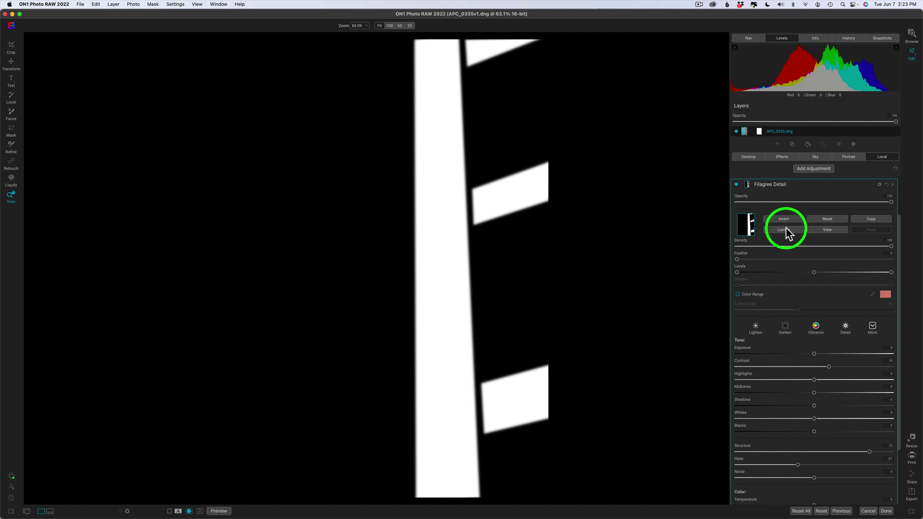
{"action": "left_click", "coordinate": [826, 230]}
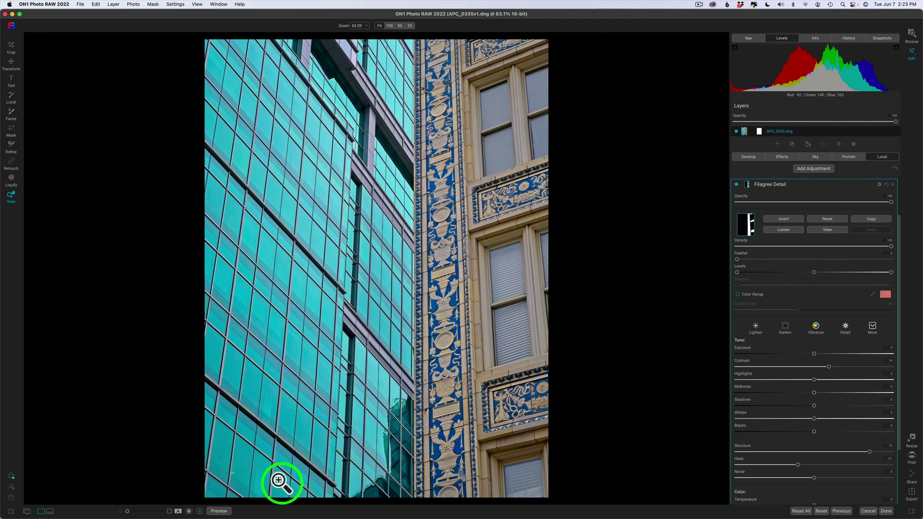
{"action": "left_click", "coordinate": [219, 512]}
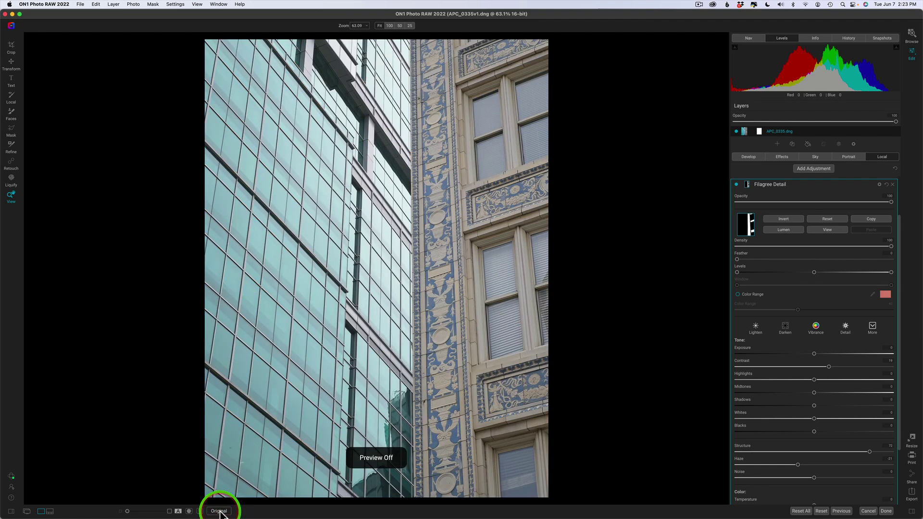
{"action": "left_click", "coordinate": [219, 512]}
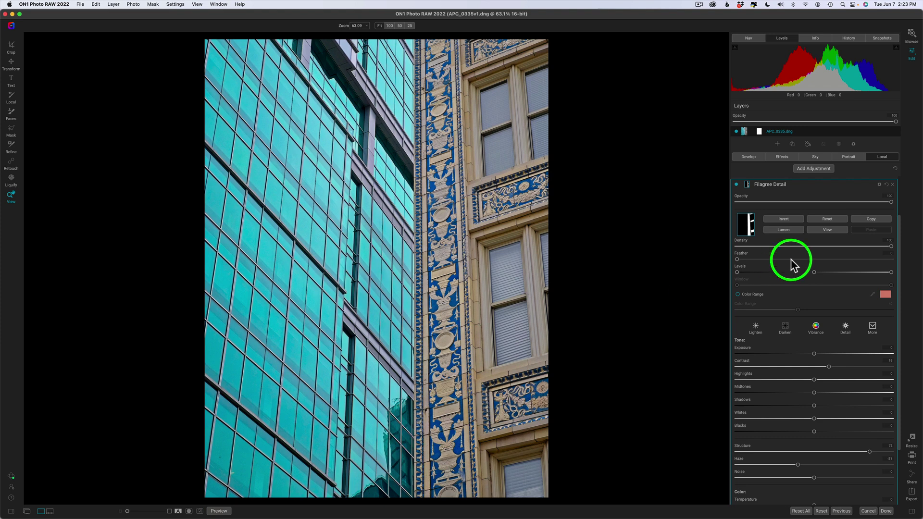
Step: Show the photo's Effects filters and collapse the Color Enhancer settings
{"action": "left_click", "coordinate": [781, 157]}
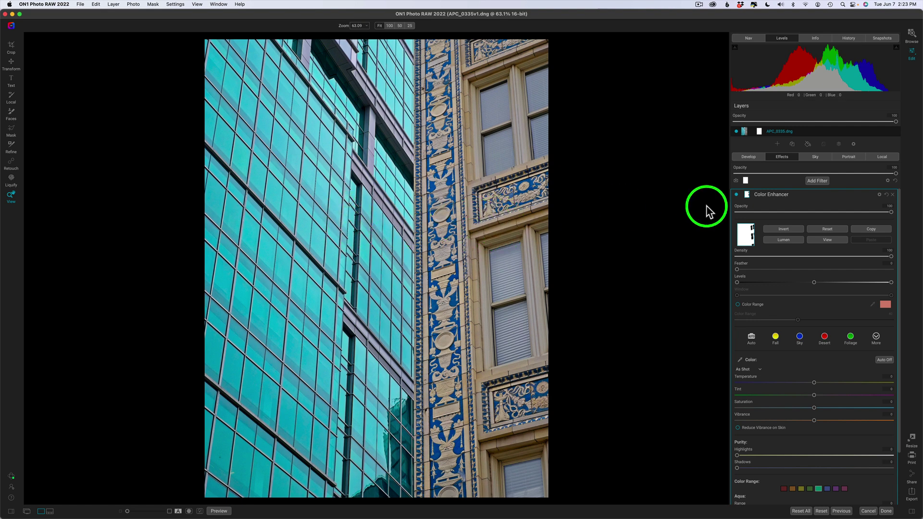
{"action": "left_click", "coordinate": [797, 195]}
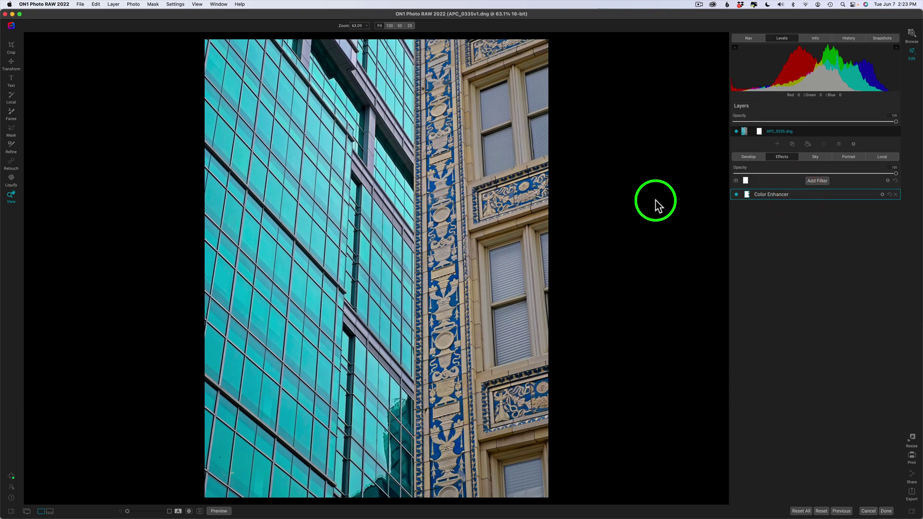